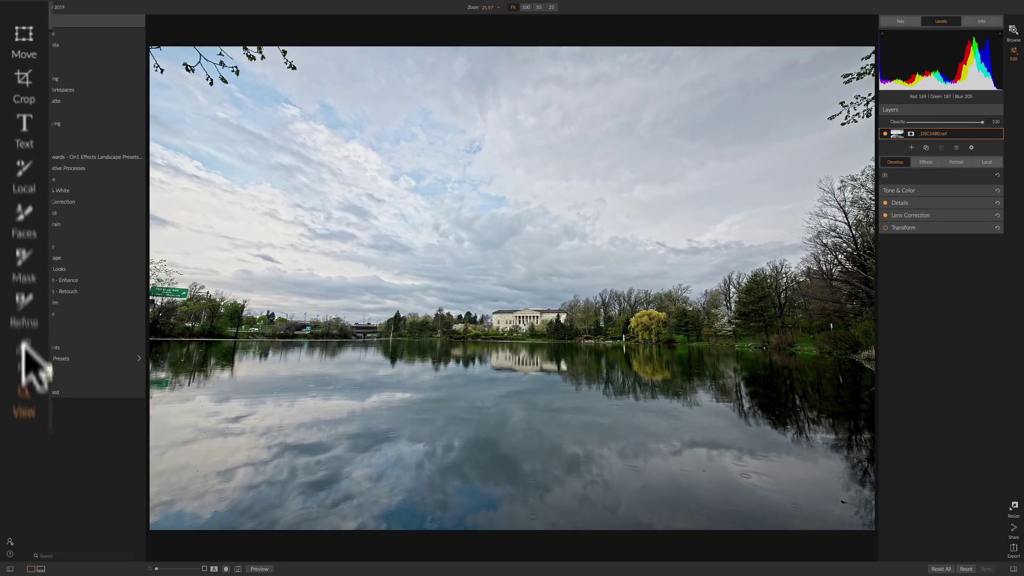
Step: In the Fix retouch tools, try the Perfect Eraser, then pick the Clone Stamp at size 125, feather 25, opacity 100
click(10, 161)
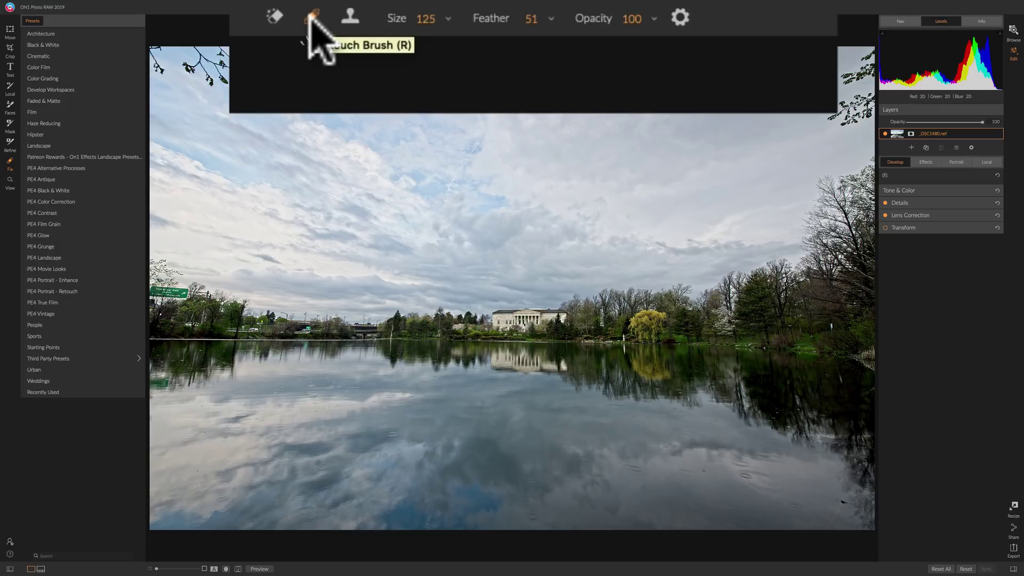
click(274, 17)
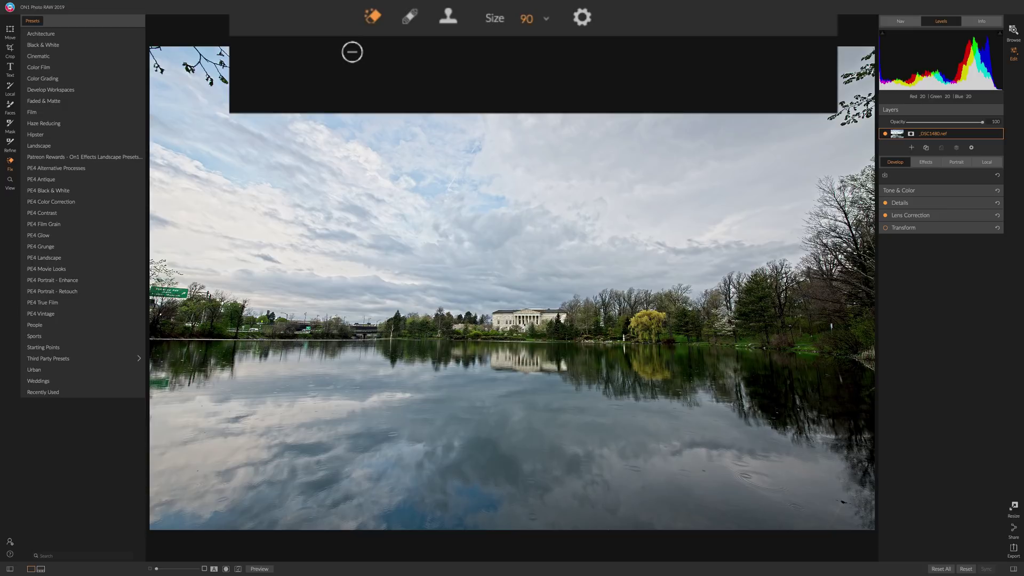
mouse_move(384, 11)
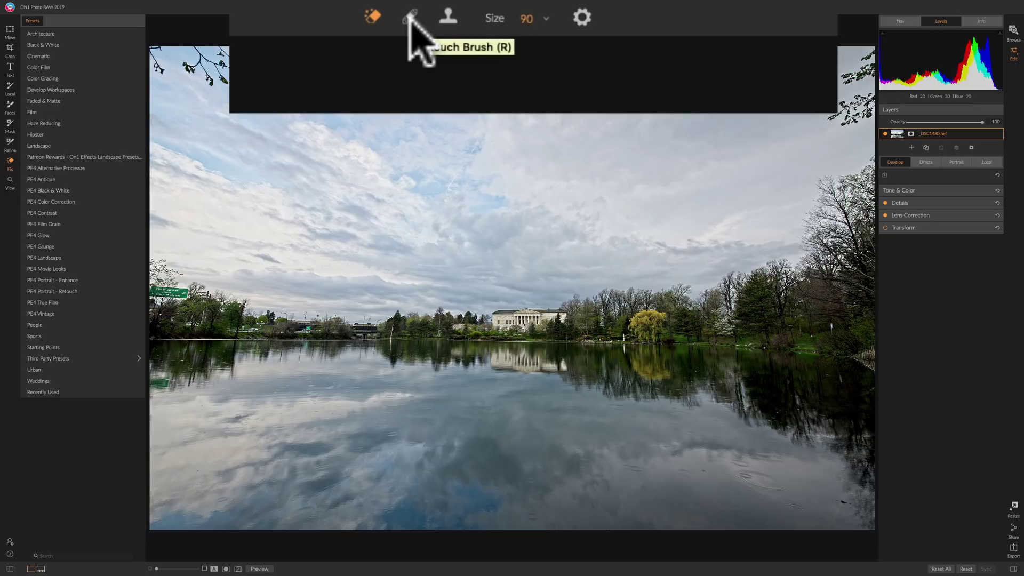
click(447, 20)
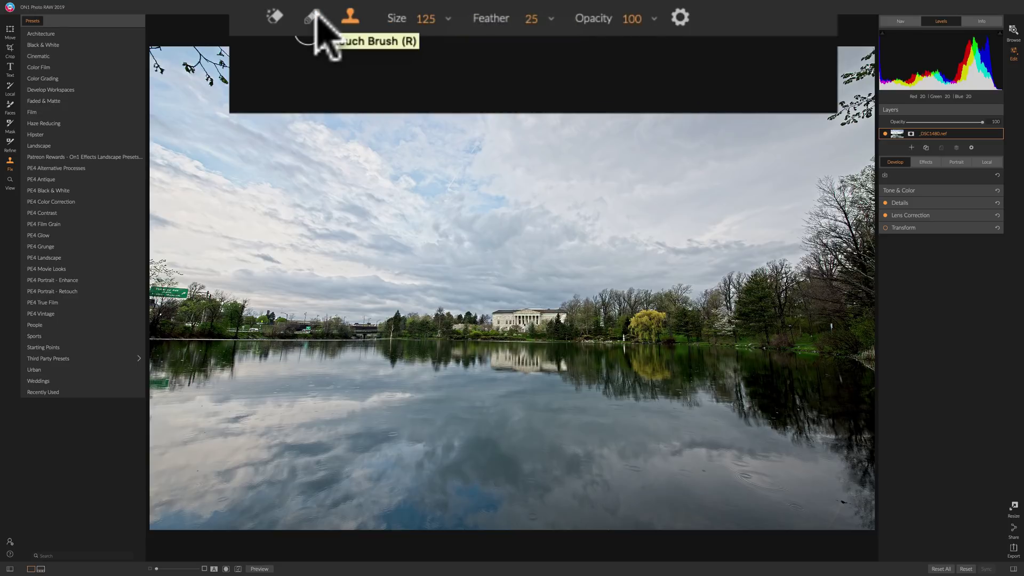
Step: Check the gear's Pressure Adjusts Size option and settle on the Retouch Brush at feather 51, opacity 100
click(314, 16)
click(274, 15)
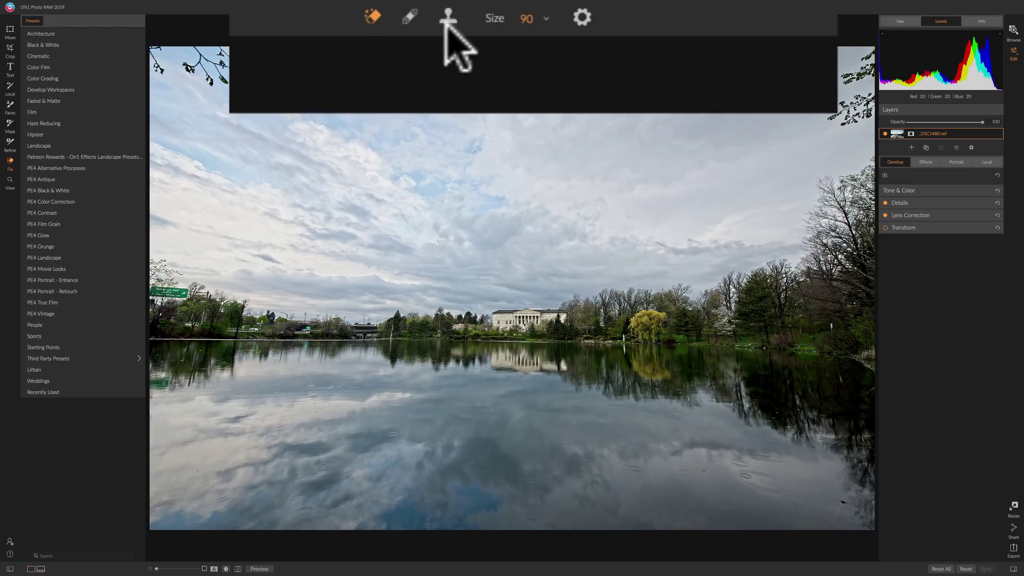
click(581, 19)
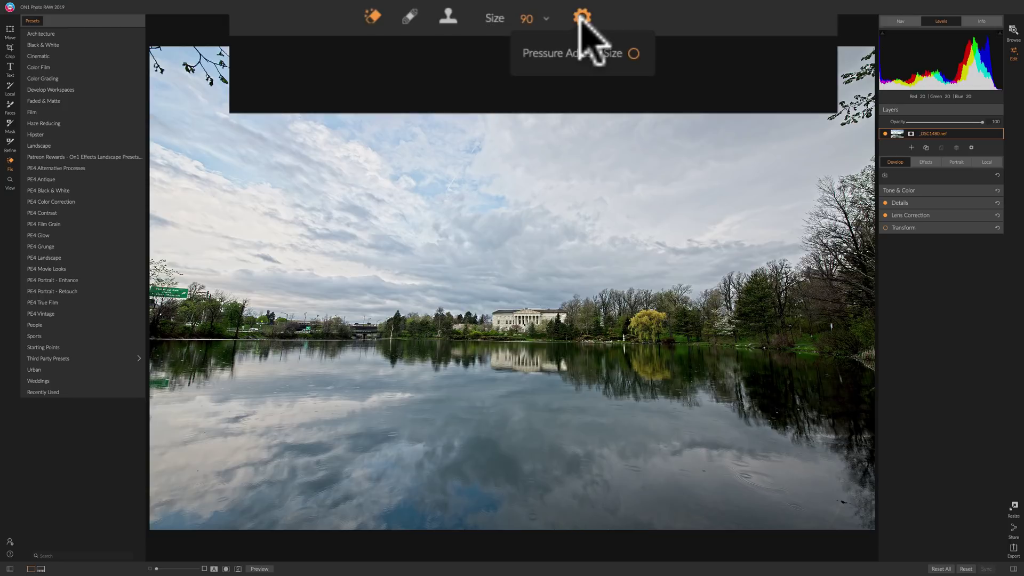
click(580, 19)
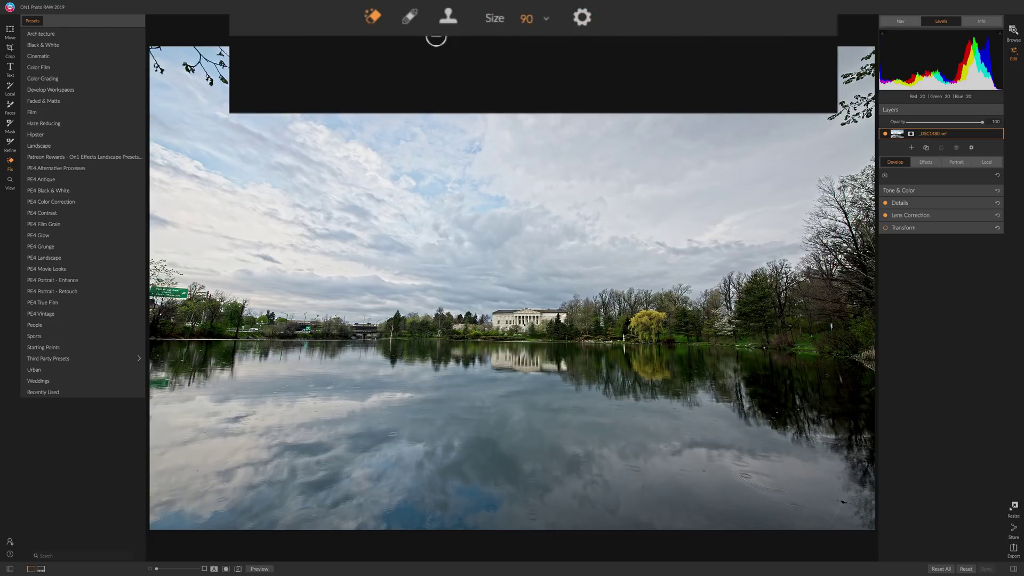
click(409, 16)
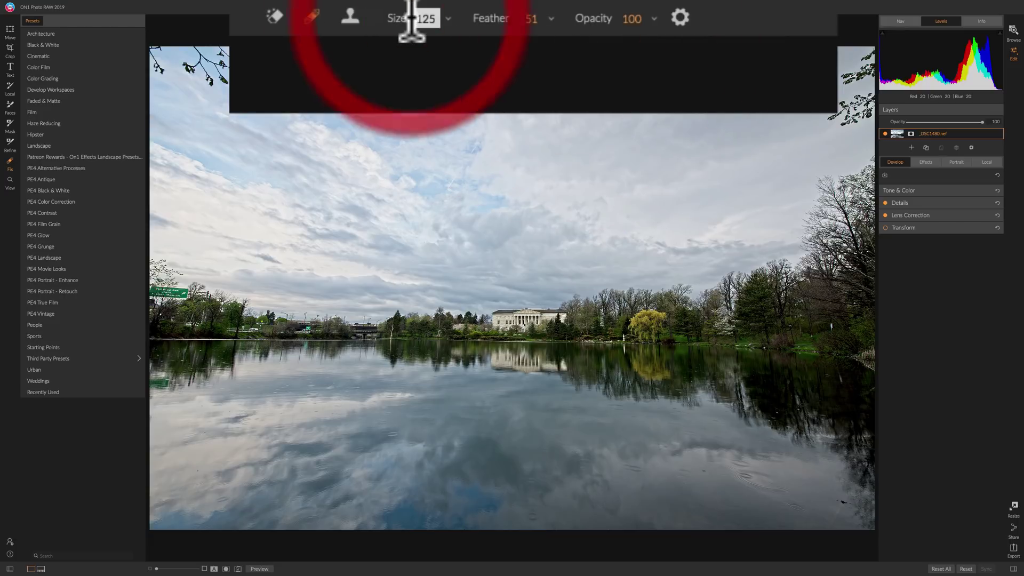
Step: Scrub the Retouch Brush size to 90 and check the Feather slider, left at 51
click(448, 18)
drag(426, 37, 404, 37)
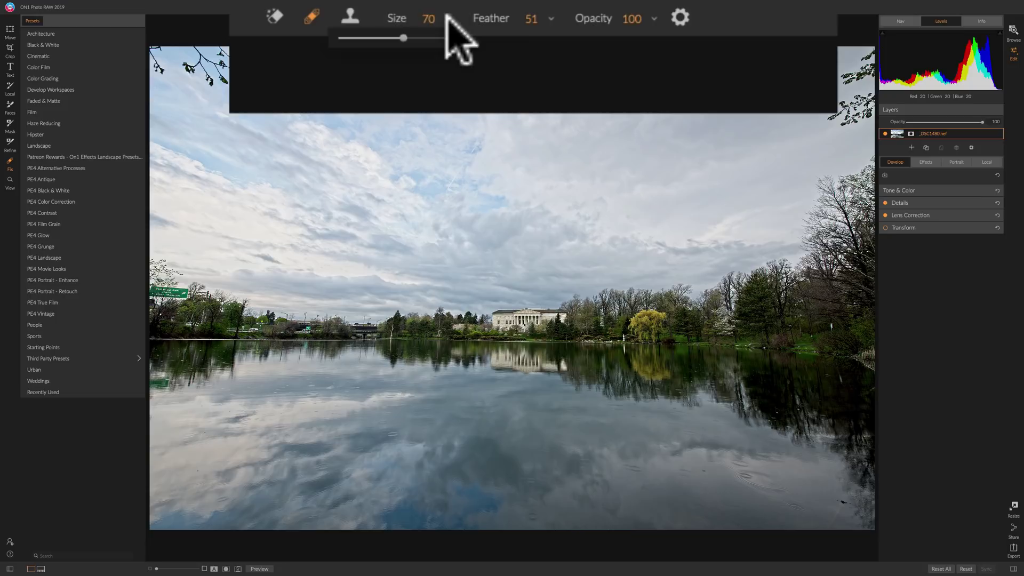
click(447, 20)
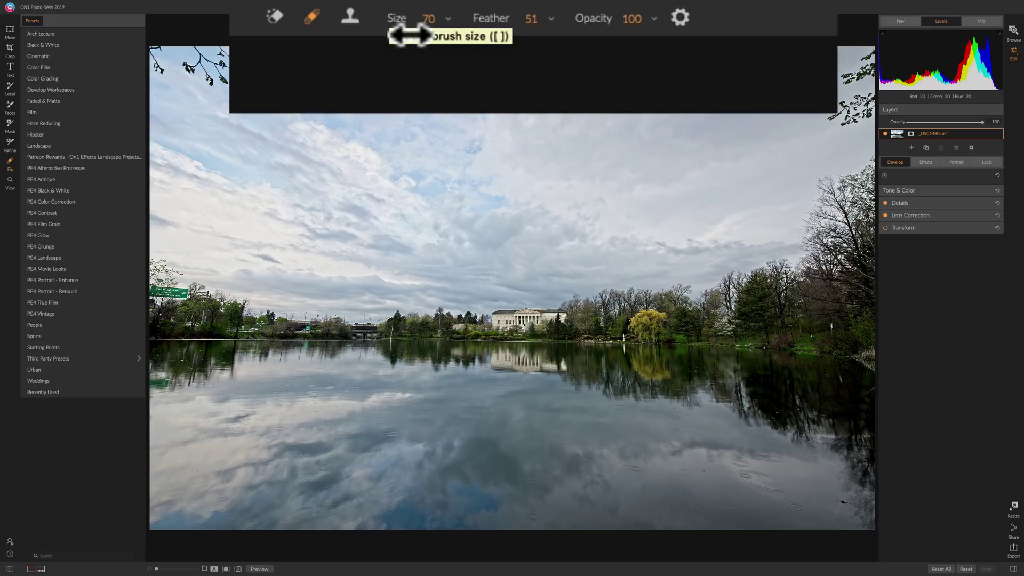
mouse_move(409, 35)
mouse_down()
mouse_move(429, 36)
mouse_move(411, 34)
mouse_up()
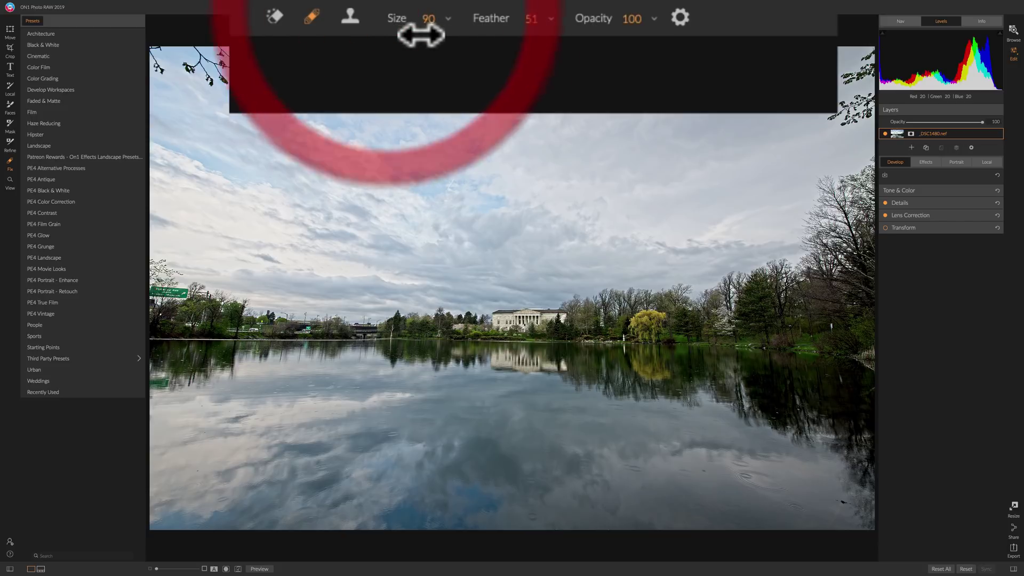
mouse_move(507, 33)
mouse_down()
mouse_move(523, 34)
mouse_move(509, 34)
mouse_up()
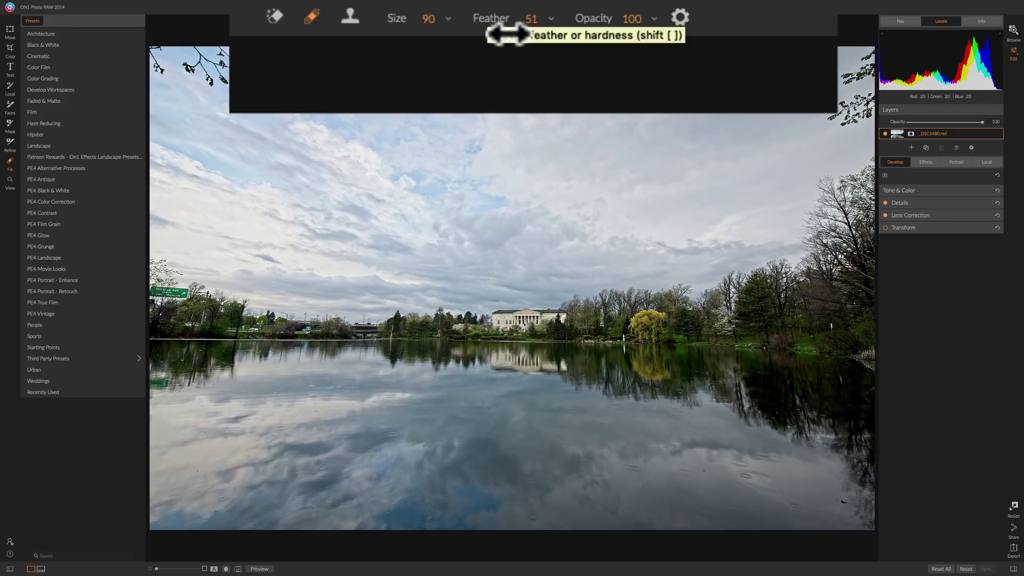
click(547, 16)
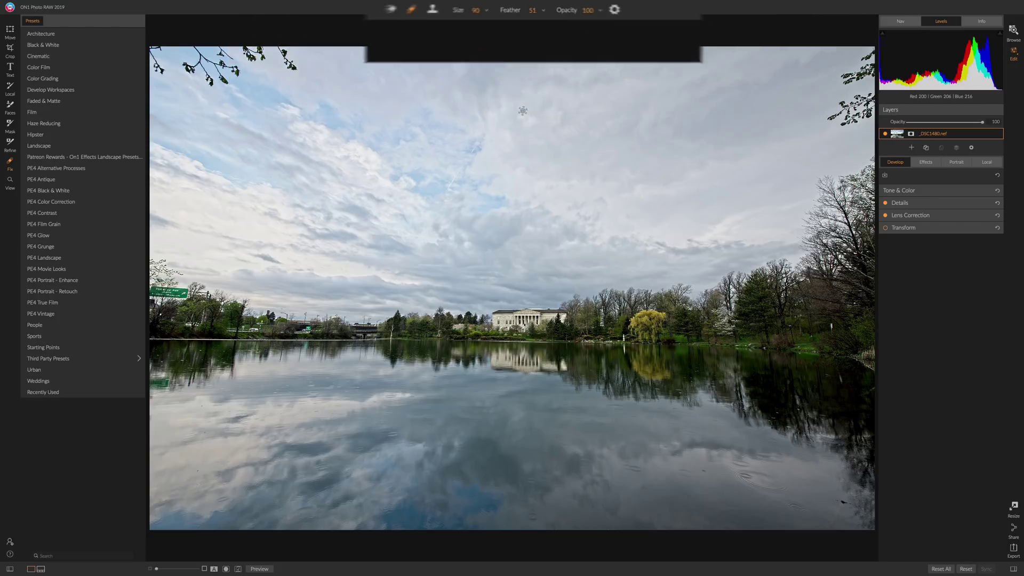
Step: Raise the Retouch Brush size to 175 with the bracket keys and check Pressure Adjusts Size
key(bracketright)
key(bracketright)
key(bracketright)
key(bracketright)
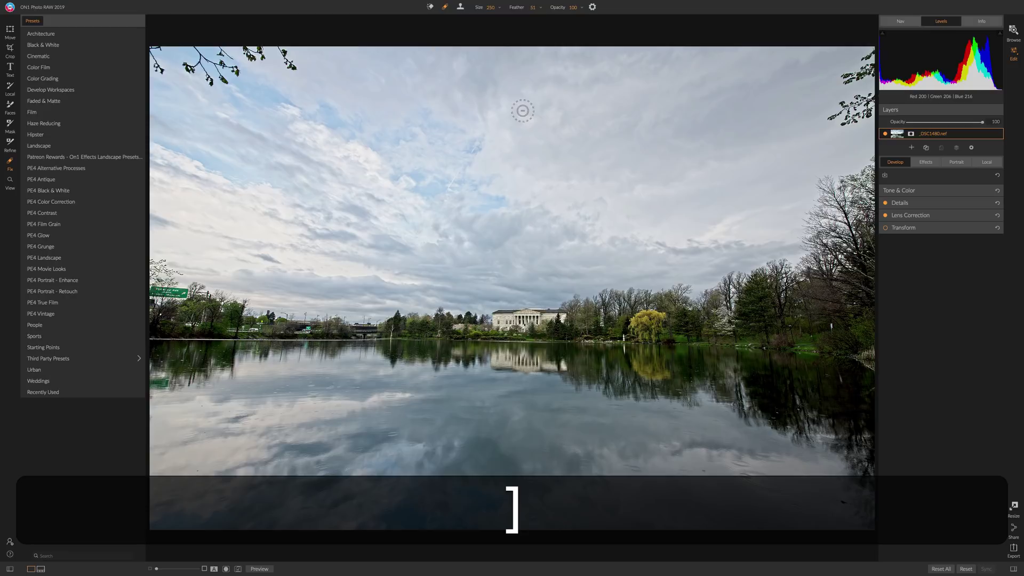
key(bracketleft)
key(bracketleft)
key(bracketleft)
key(bracketleft)
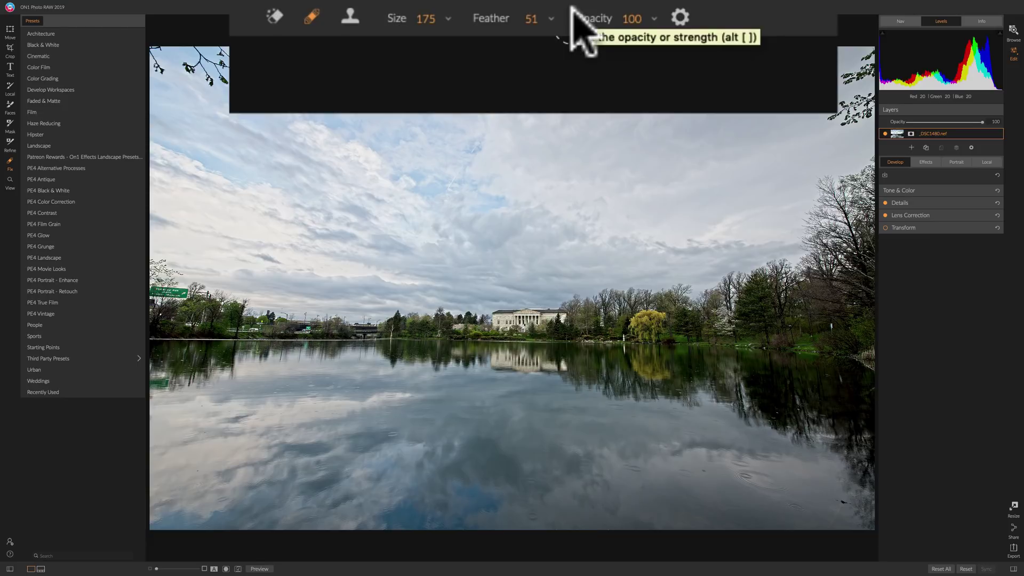
click(680, 16)
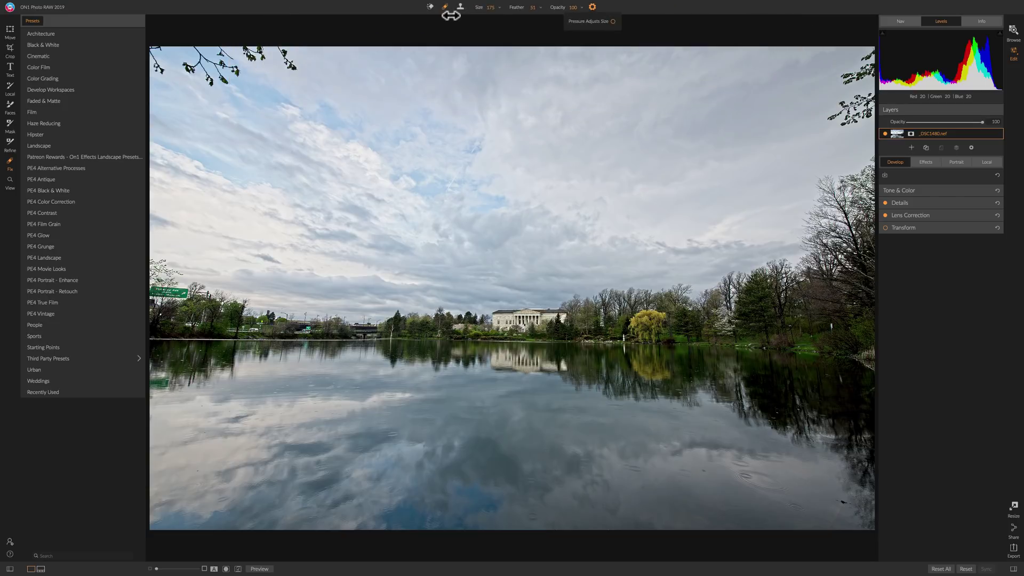
mouse_move(485, 2)
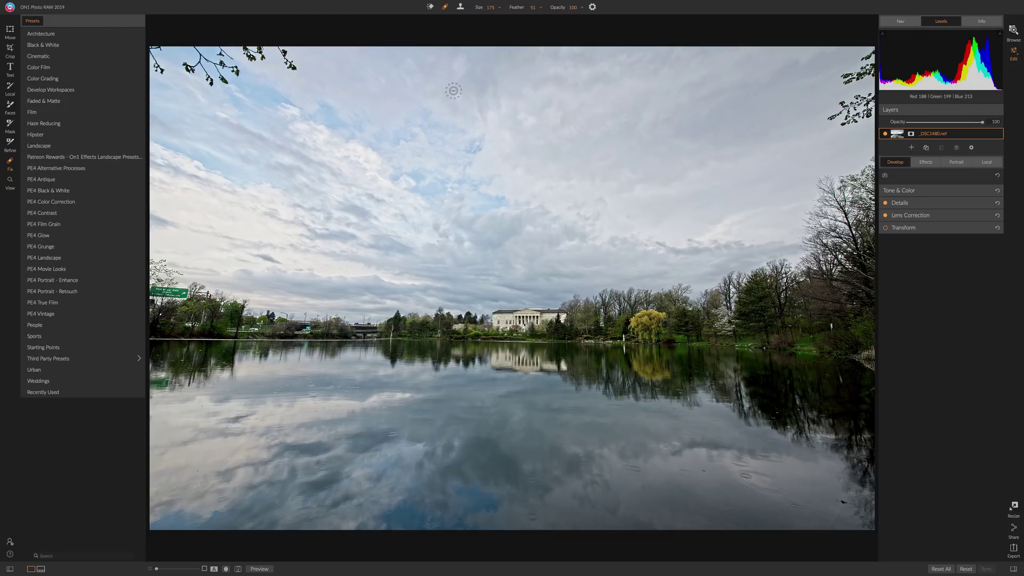
Step: Heal away the branch tips along the sky's top-left edge with the Retouch Brush at size 150
click(445, 8)
key(bracketleft)
drag(278, 46, 288, 66)
click(284, 53)
drag(246, 48, 262, 57)
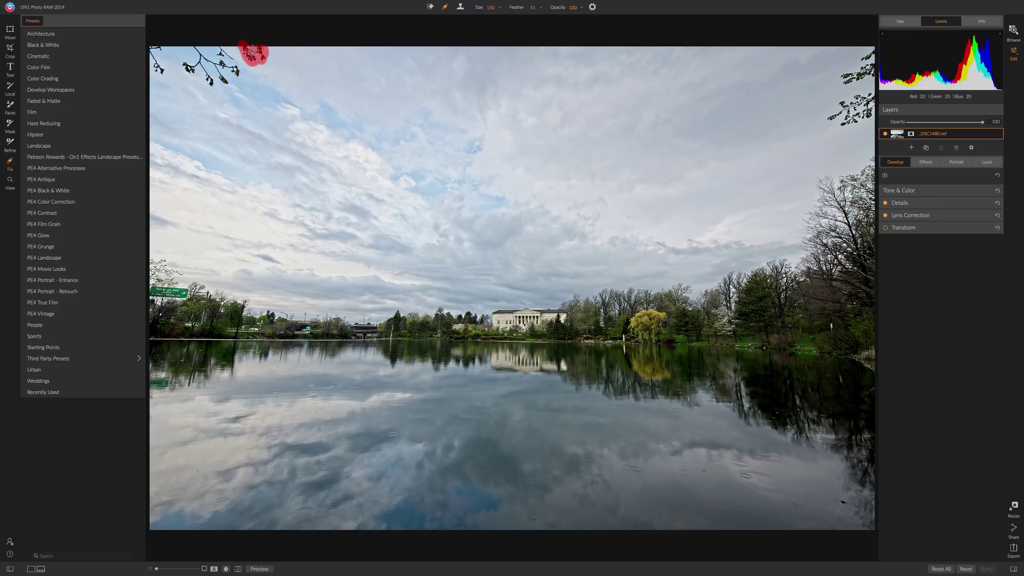
drag(252, 52, 253, 52)
click(222, 50)
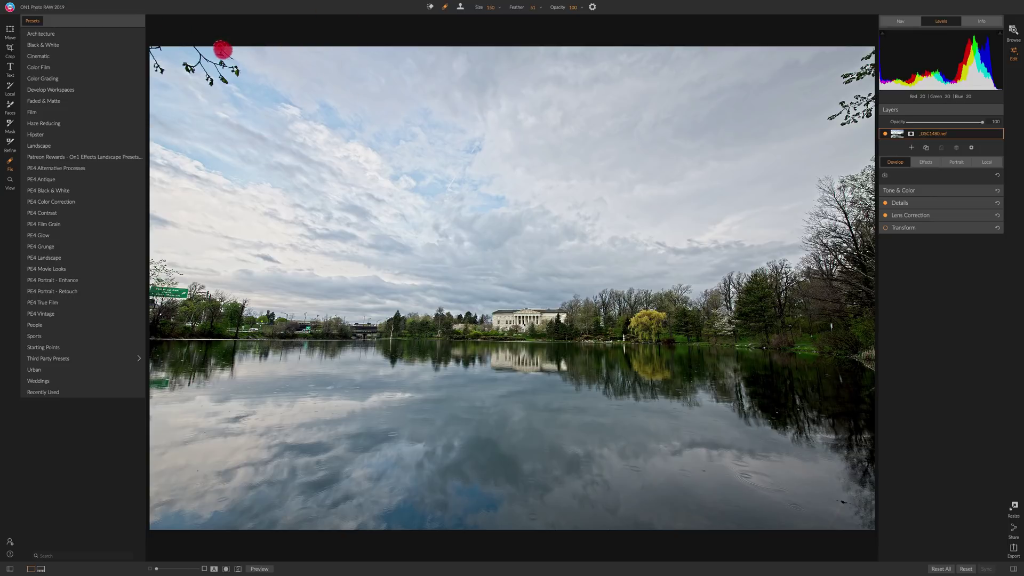
mouse_move(223, 49)
mouse_down()
mouse_move(229, 56)
mouse_move(219, 52)
mouse_up()
mouse_move(194, 45)
mouse_down()
mouse_move(200, 56)
mouse_move(187, 66)
mouse_move(210, 80)
mouse_move(201, 55)
mouse_move(224, 81)
mouse_move(235, 73)
mouse_up()
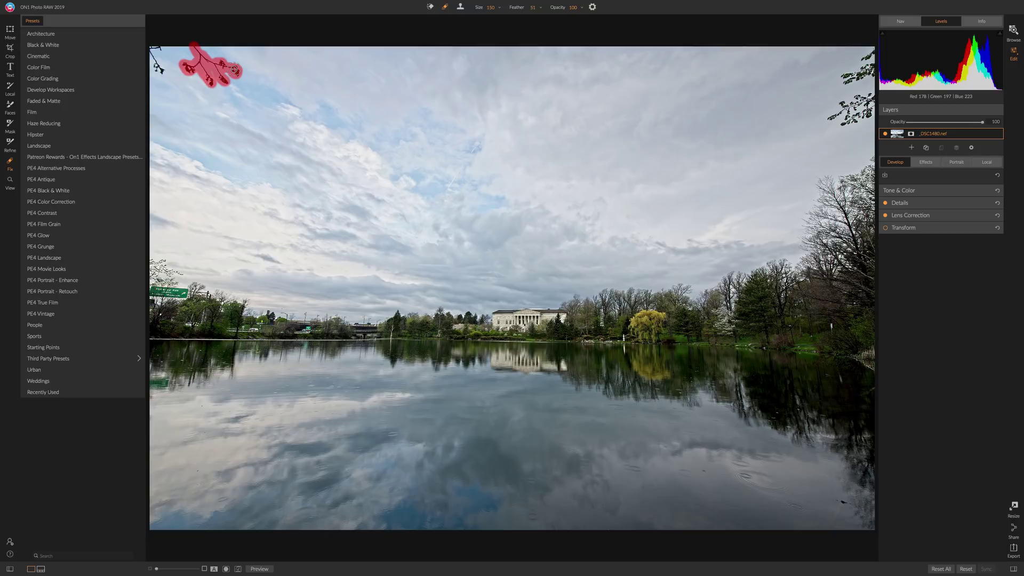
mouse_move(165, 46)
mouse_down()
mouse_move(155, 44)
mouse_move(156, 68)
mouse_up()
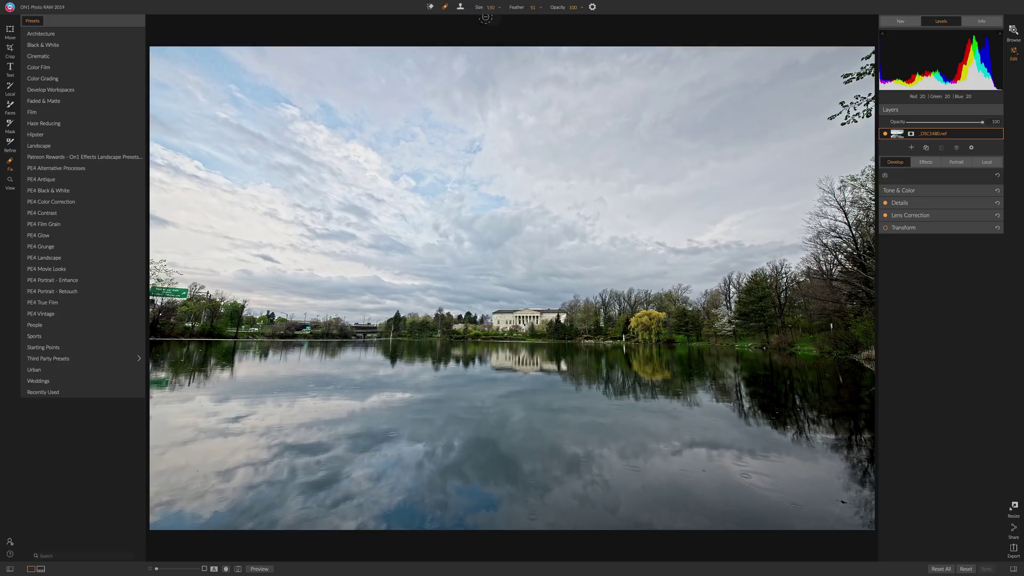
Step: Set the eraser brush to size 125 and paint out the top-right corner branches
click(430, 10)
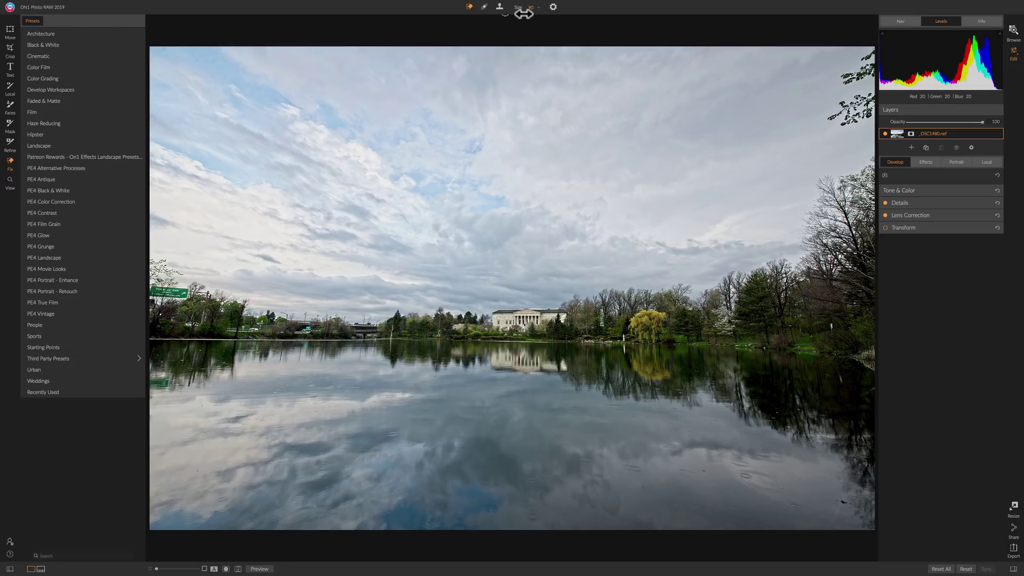
drag(524, 15, 534, 14)
key(bracketright)
key(bracketleft)
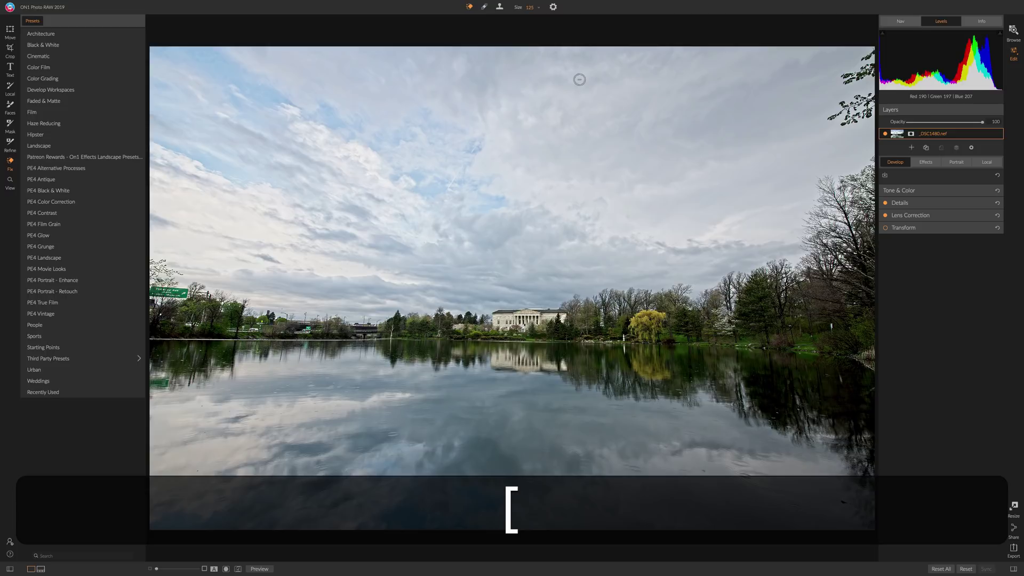
mouse_move(874, 47)
mouse_down()
mouse_move(859, 57)
mouse_move(867, 55)
mouse_up()
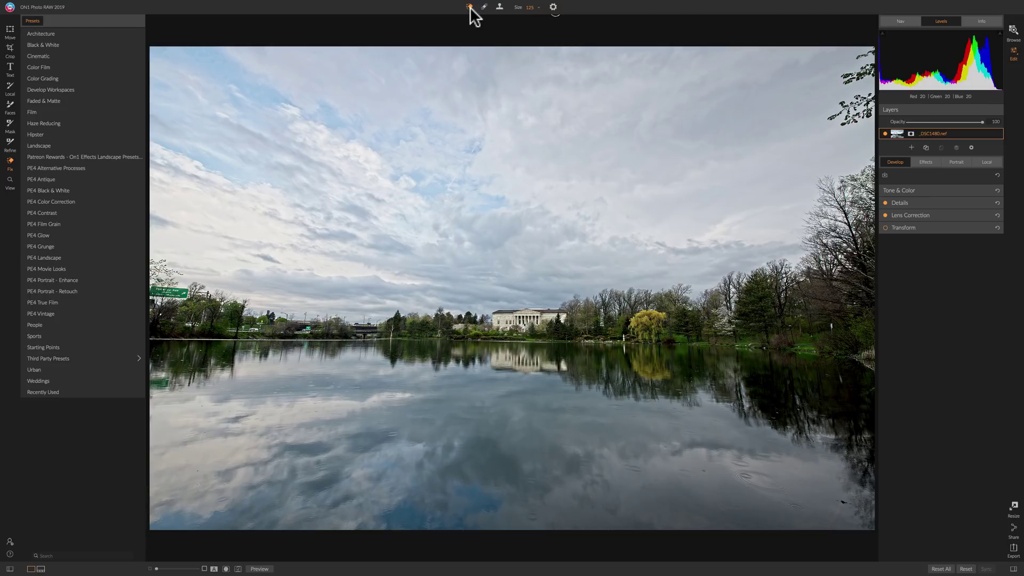
Step: Clone sampled clear sky over the top-right edge branches, then erase the remaining corner branches
click(498, 6)
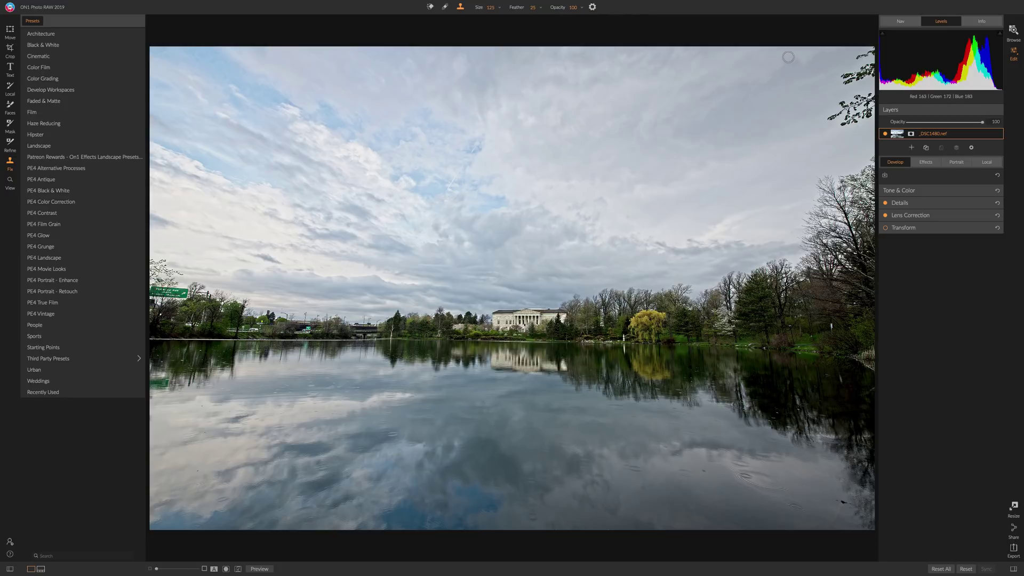
key(alt)
key(alt)
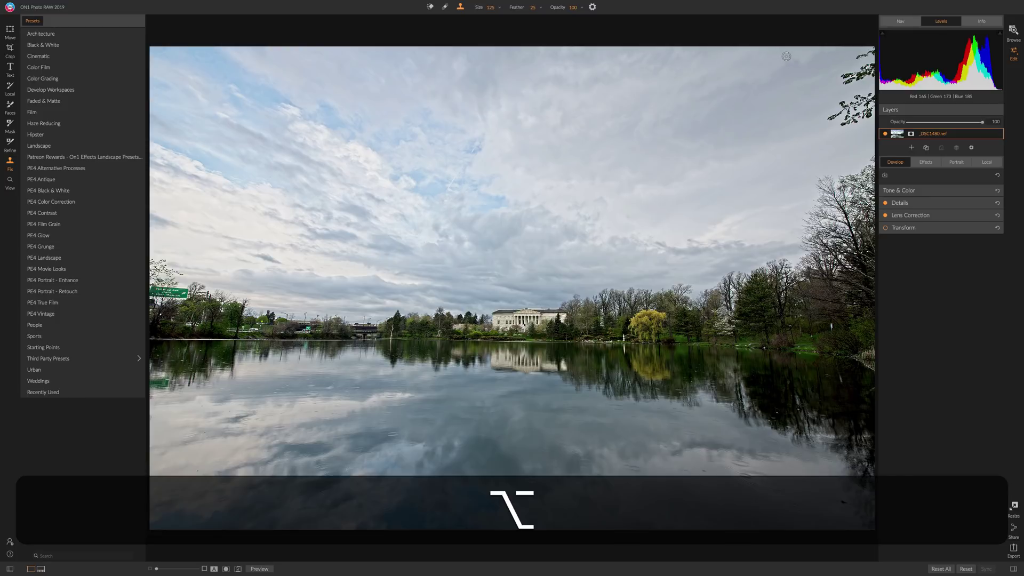
alt+click(822, 58)
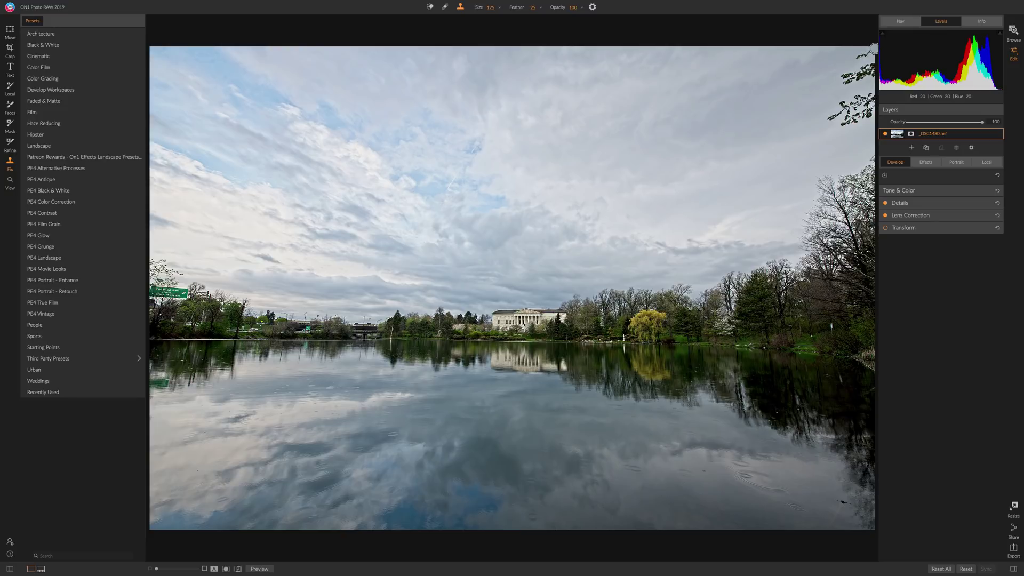
drag(873, 49, 860, 53)
click(856, 52)
click(444, 7)
mouse_move(865, 51)
mouse_down()
mouse_move(851, 54)
mouse_move(871, 47)
mouse_up()
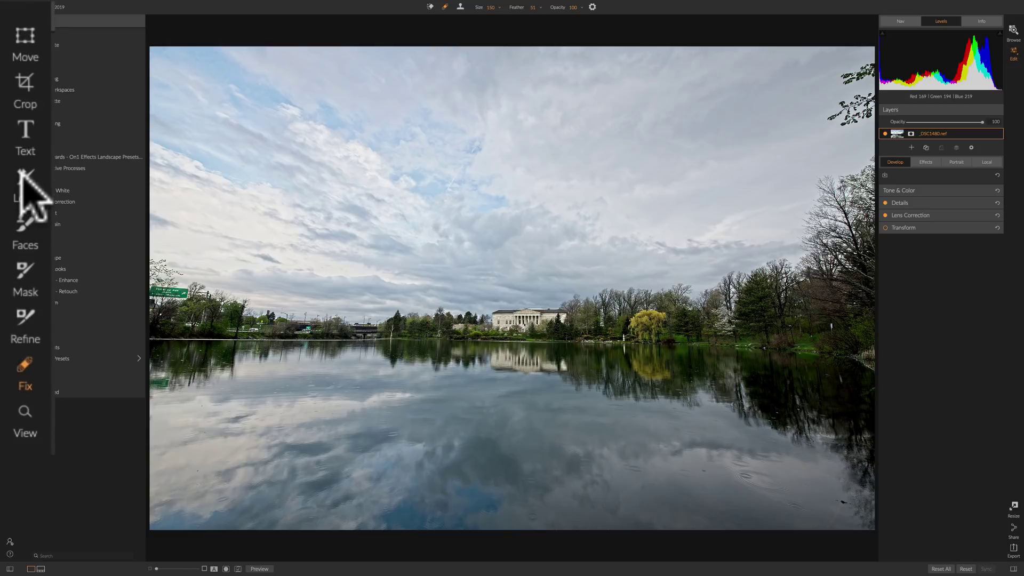
Step: Add a Local adjustment layer at Exposure -1 with a size 1200, feather 50 Paint In brush
click(24, 180)
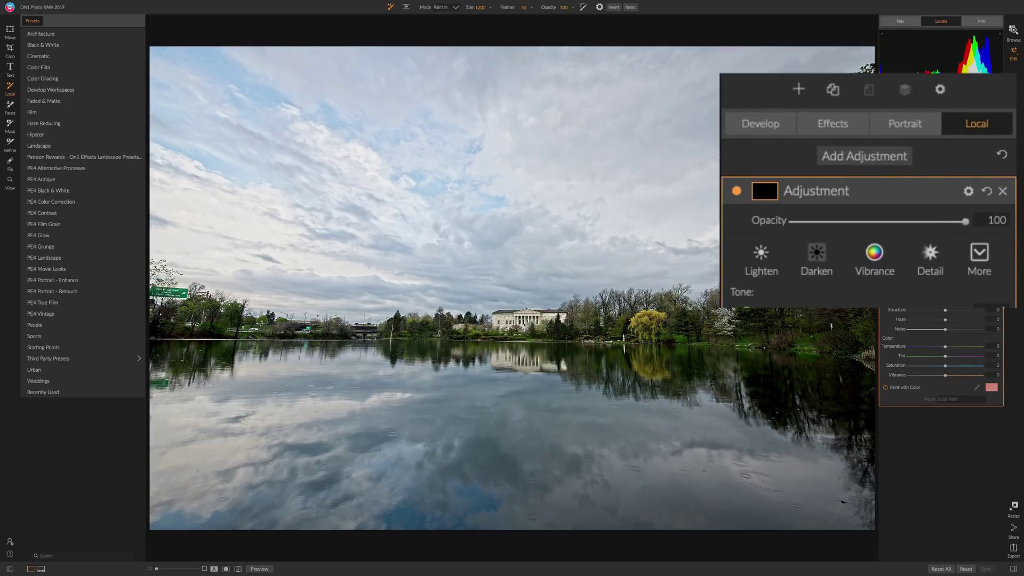
mouse_move(339, 7)
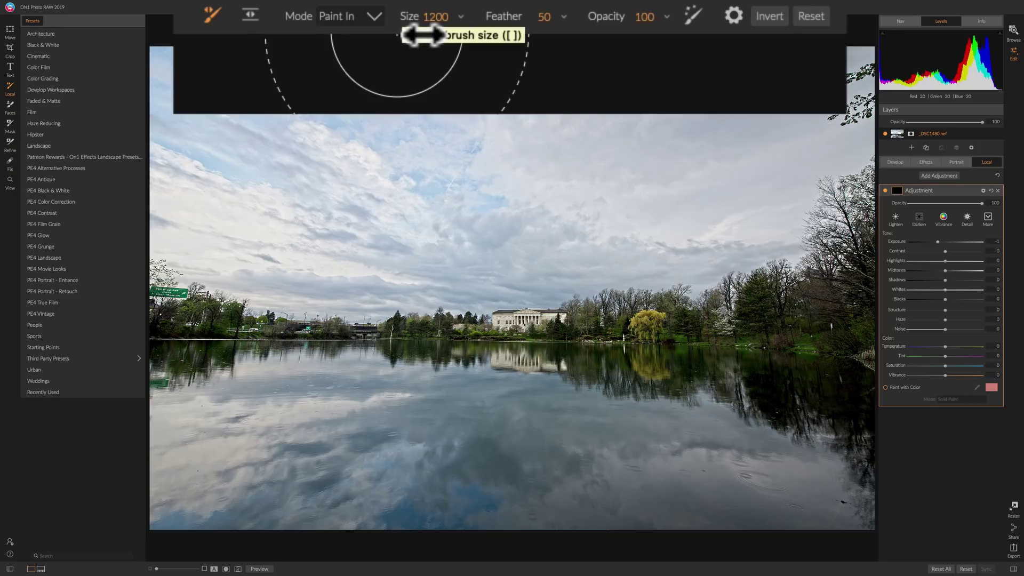
click(458, 12)
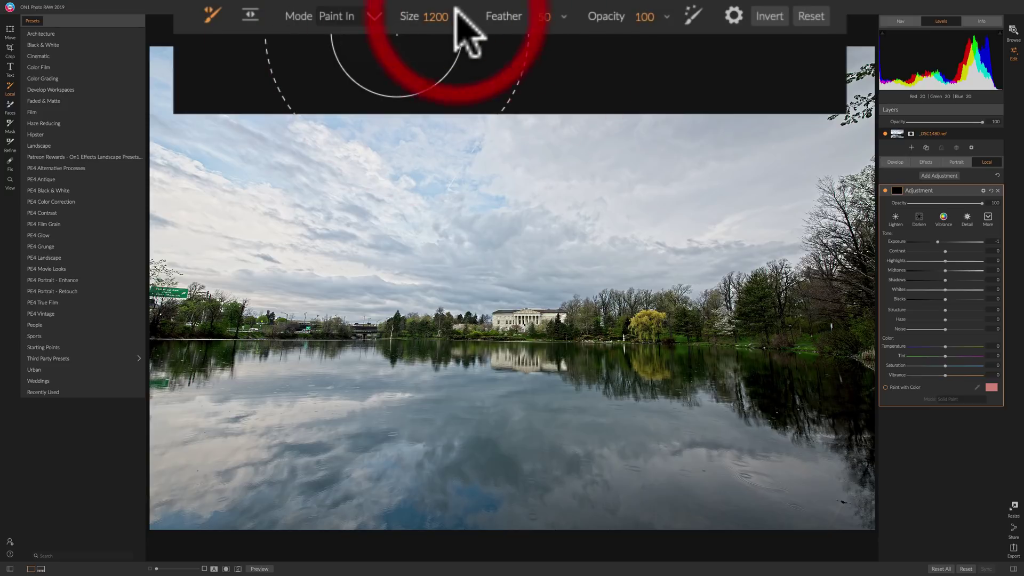
key(bracketleft)
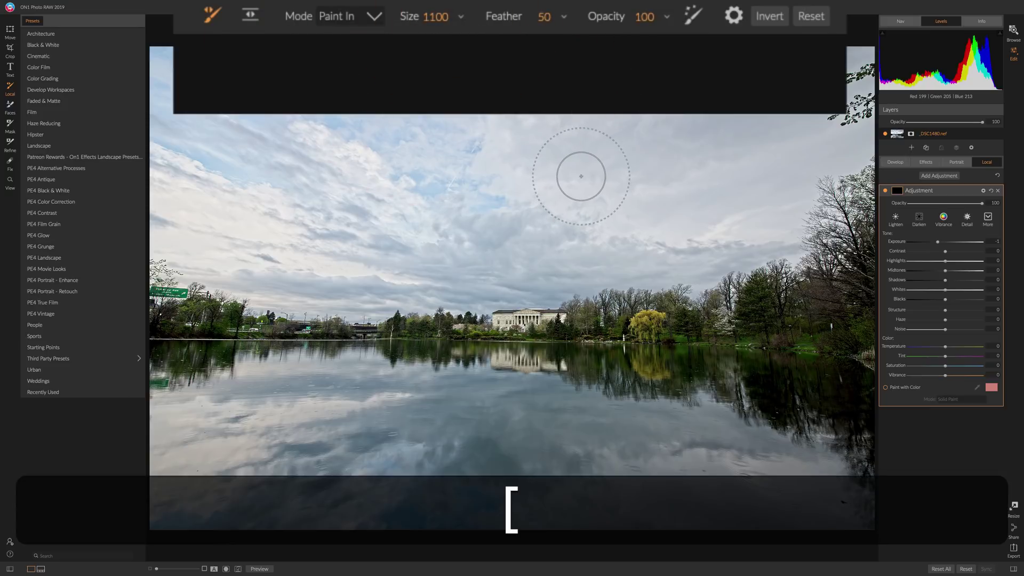
key(bracketright)
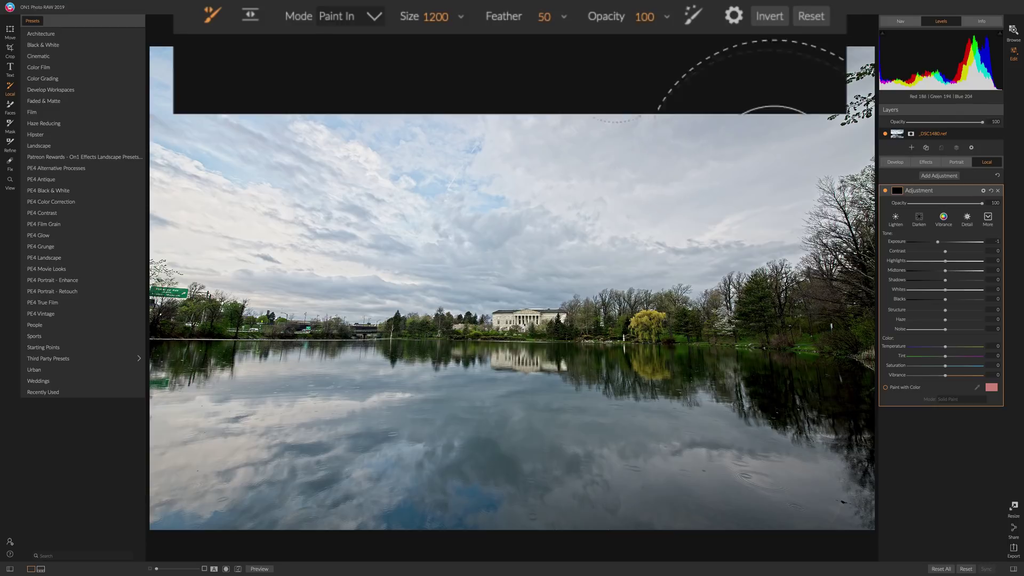
click(731, 20)
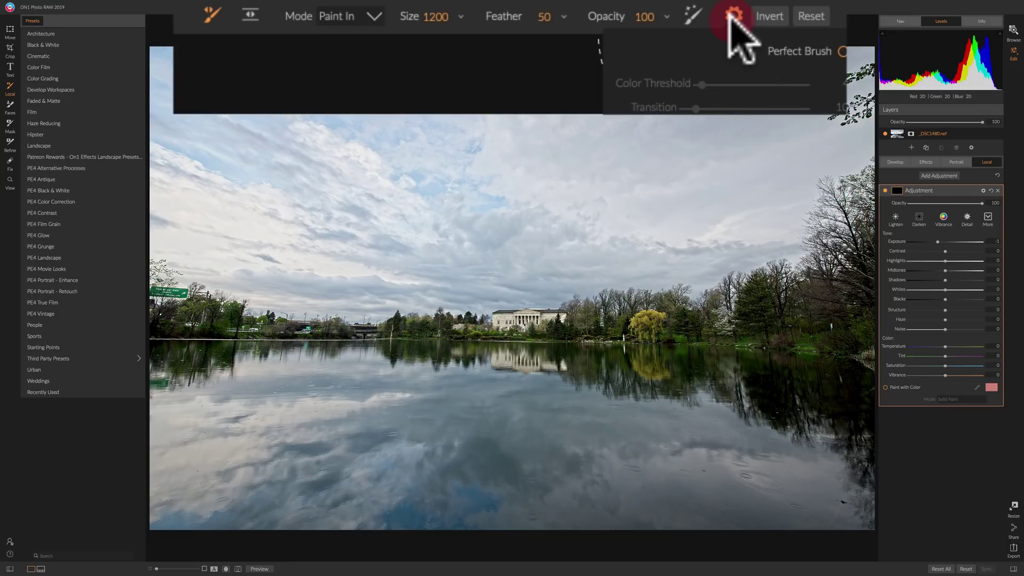
click(730, 20)
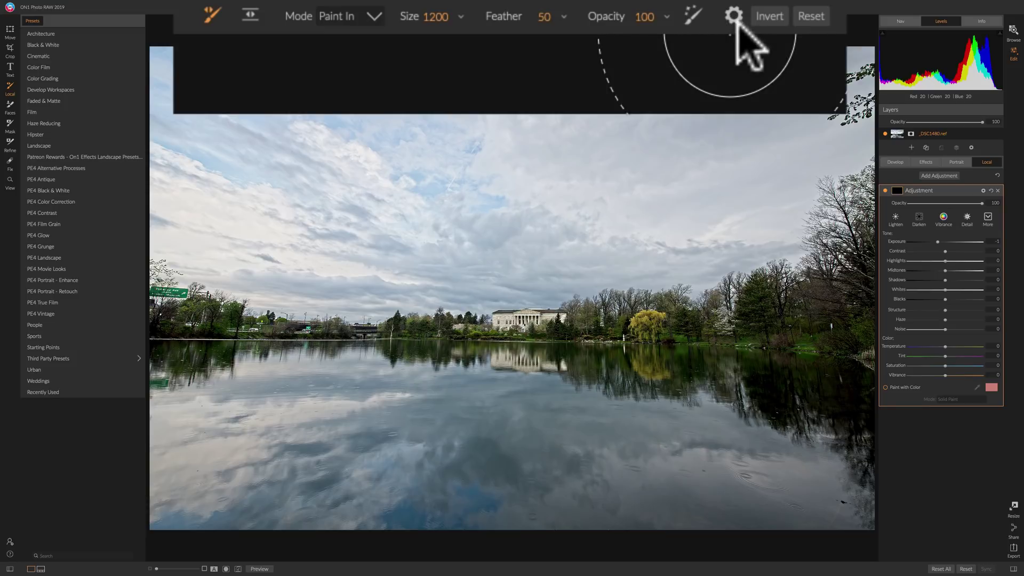
Step: Turn on Perfect Brush to read its explanation, then switch it back off
click(693, 15)
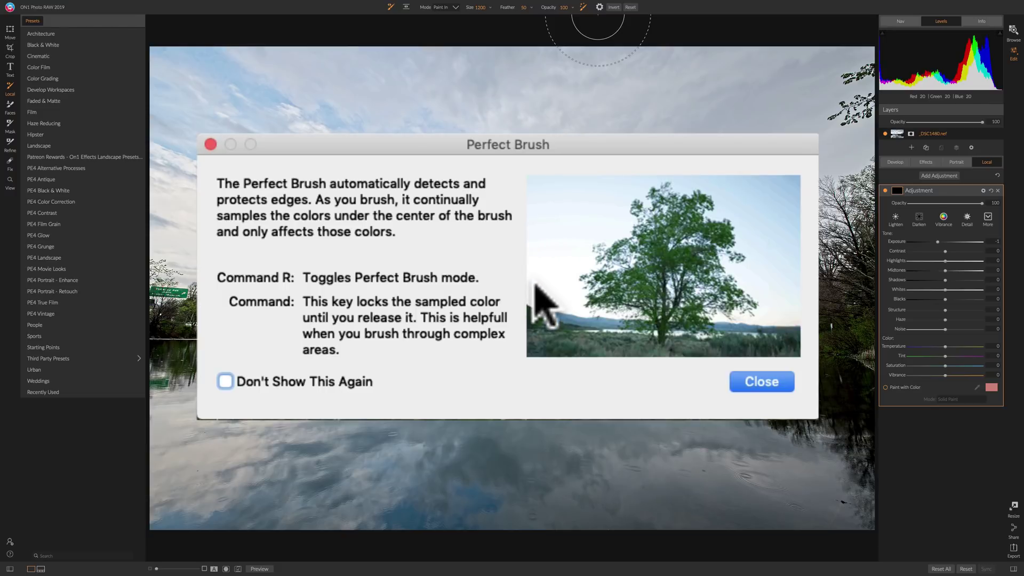
click(763, 385)
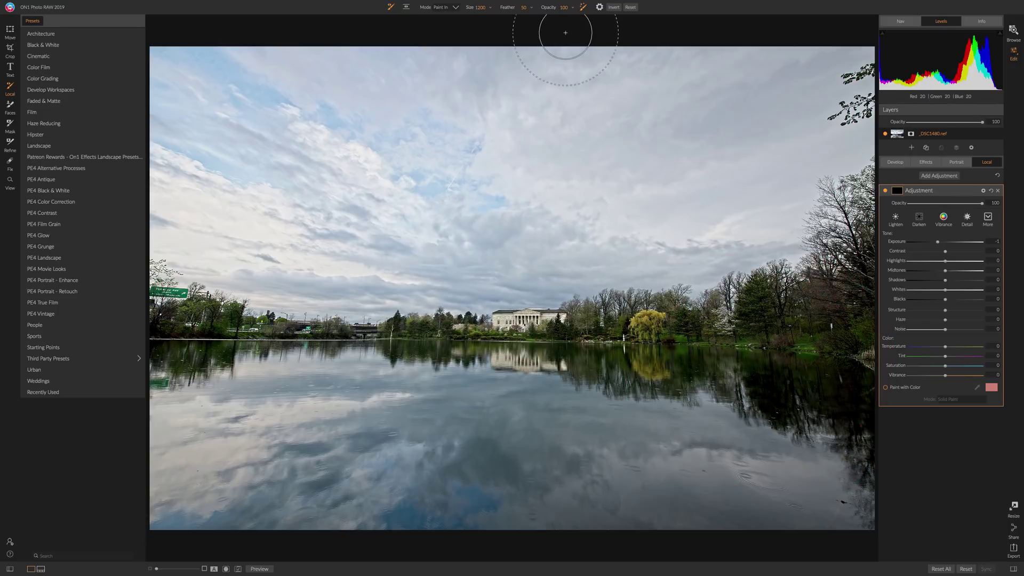
click(583, 7)
Step: Paint the -1 exposure across the sky from left to right, including the top-right area
mouse_move(176, 65)
mouse_down()
mouse_move(862, 82)
mouse_move(713, 115)
mouse_move(224, 109)
mouse_move(165, 150)
mouse_move(384, 157)
mouse_move(706, 196)
mouse_move(841, 160)
mouse_move(820, 202)
mouse_move(788, 228)
mouse_move(809, 233)
mouse_move(687, 250)
mouse_move(705, 258)
mouse_move(592, 252)
mouse_move(453, 226)
mouse_move(379, 165)
mouse_move(415, 163)
mouse_move(251, 181)
mouse_move(162, 224)
mouse_move(263, 265)
mouse_move(473, 262)
mouse_move(475, 242)
mouse_move(381, 228)
mouse_up()
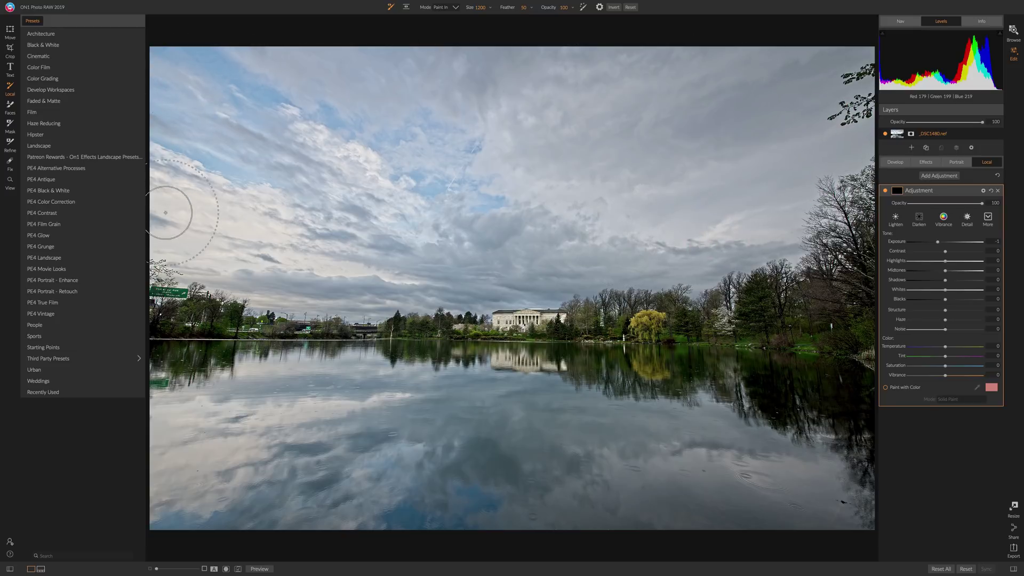
click(822, 91)
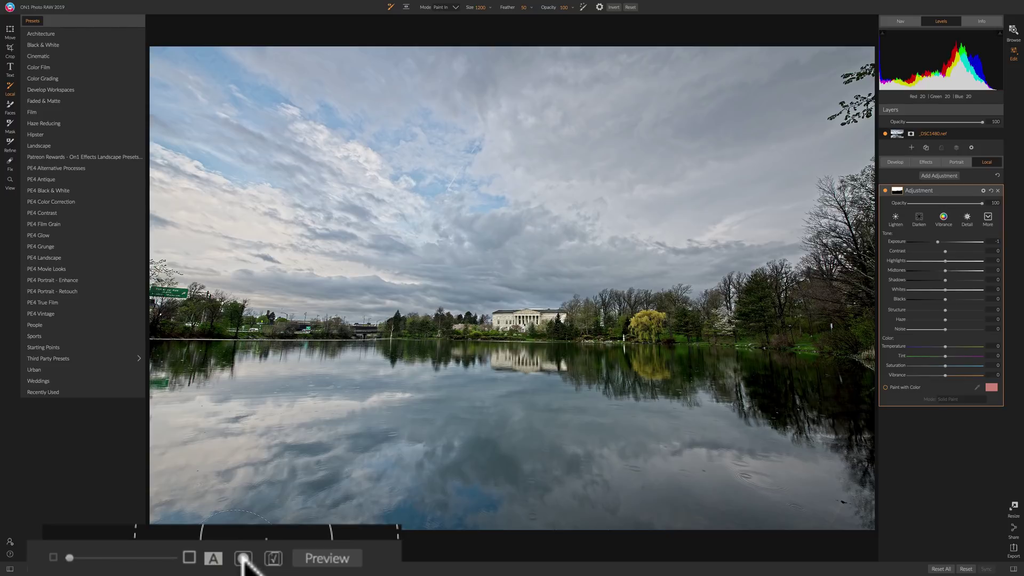
Step: Preview the mask in black and white, then fine-tune the sky exposure to -1
click(243, 557)
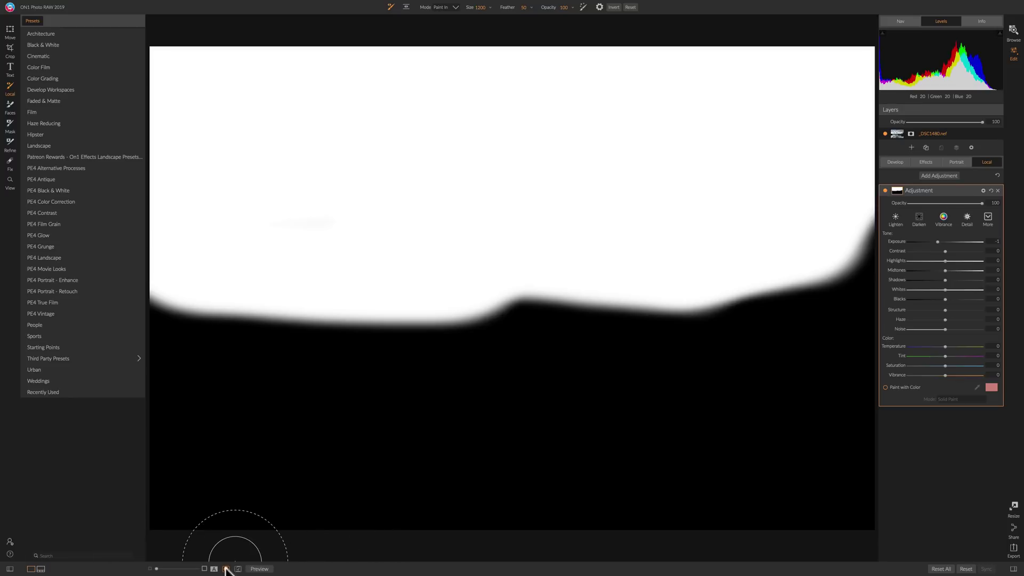
click(226, 569)
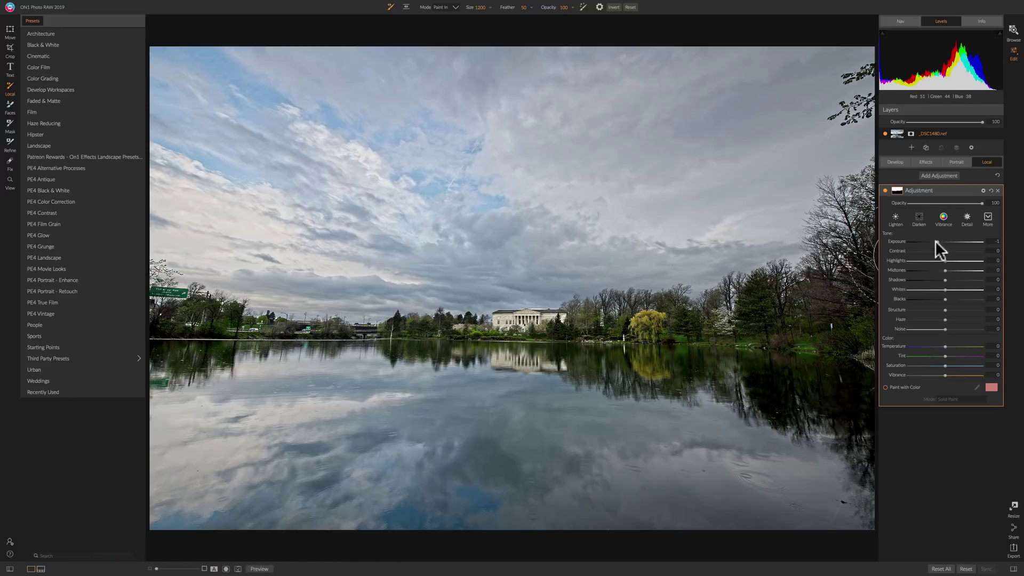
drag(933, 241, 935, 239)
Step: Display the mask as a red overlay over the lake photo
mouse_move(188, 9)
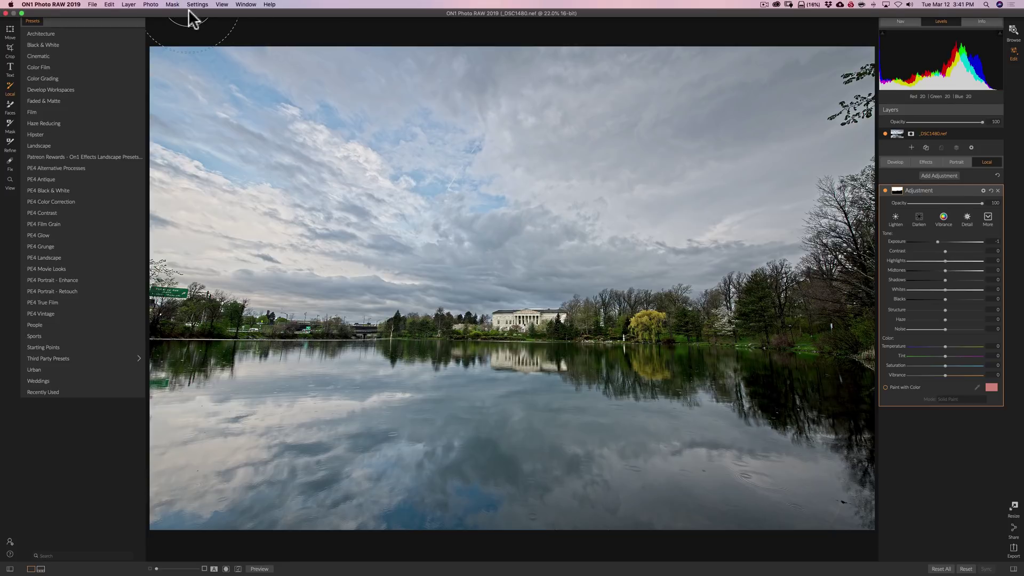
click(173, 6)
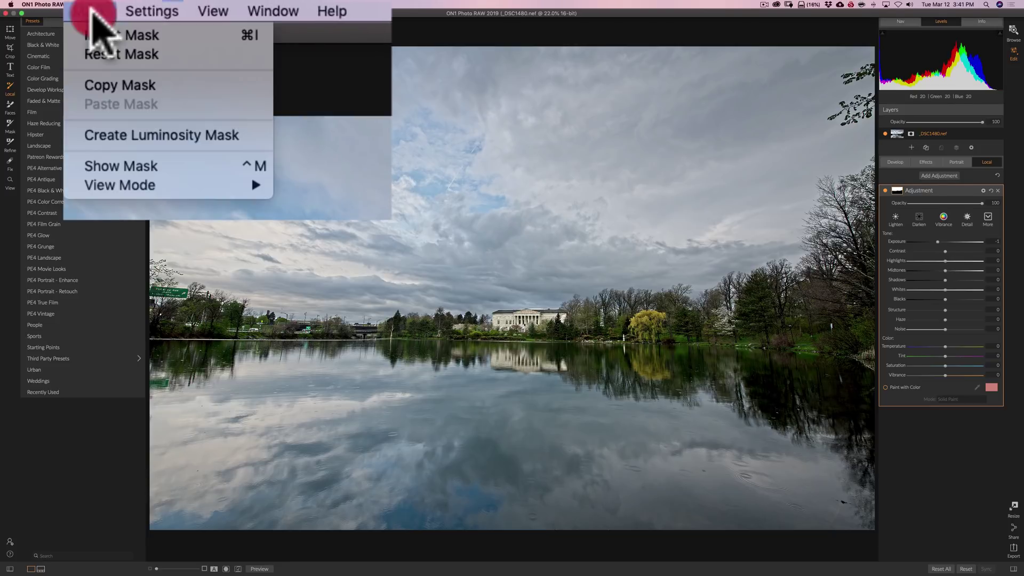
mouse_move(156, 187)
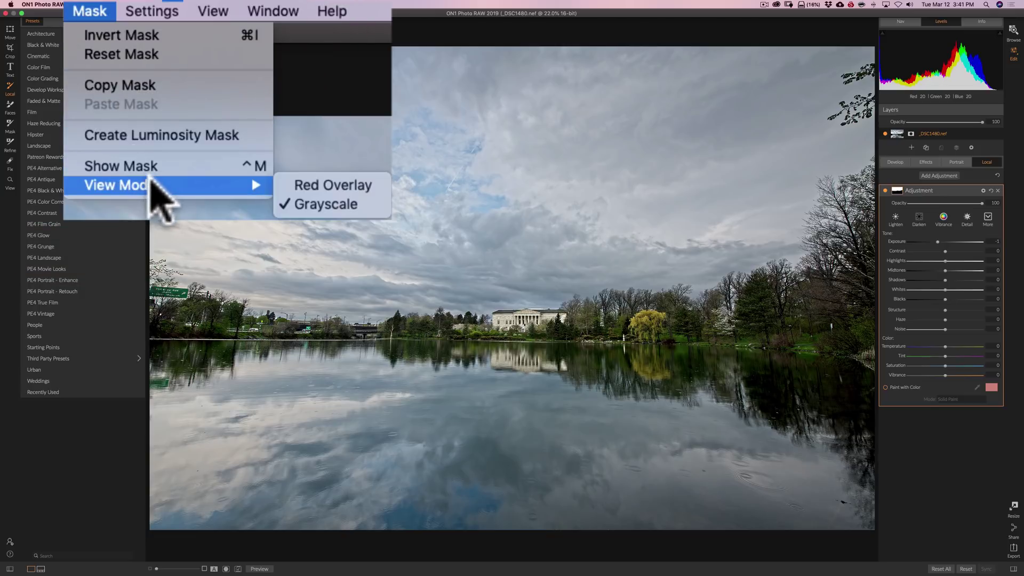
click(334, 186)
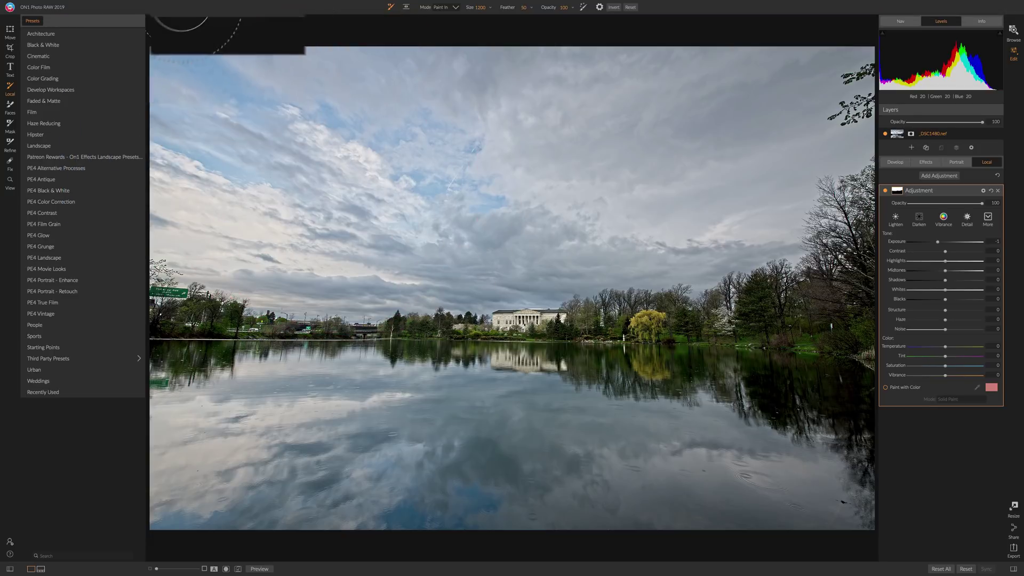
click(231, 565)
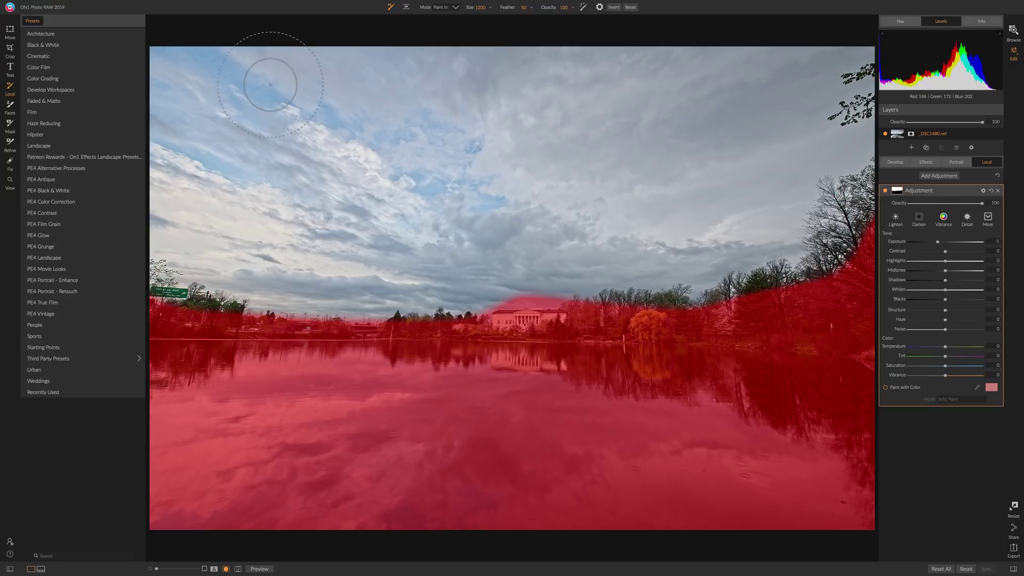
Step: Uncheck Show Mask in the Mask menu to hide the red overlay
mouse_move(206, 7)
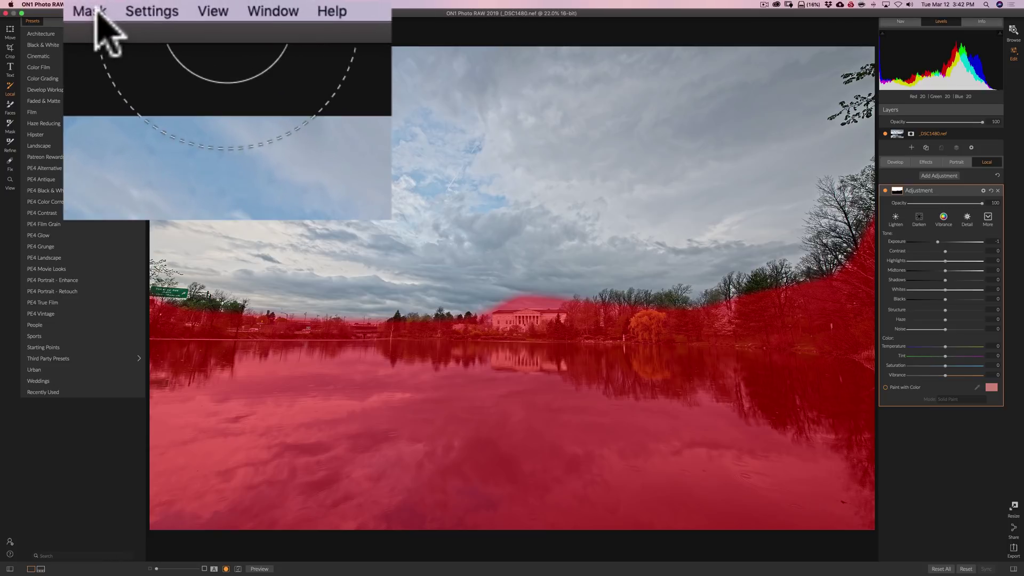
click(172, 4)
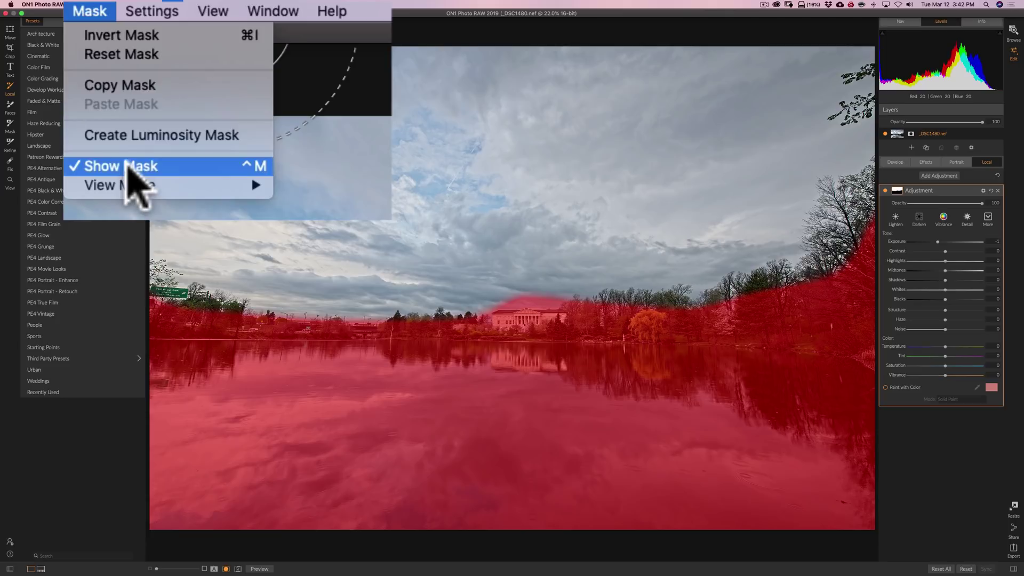
click(125, 167)
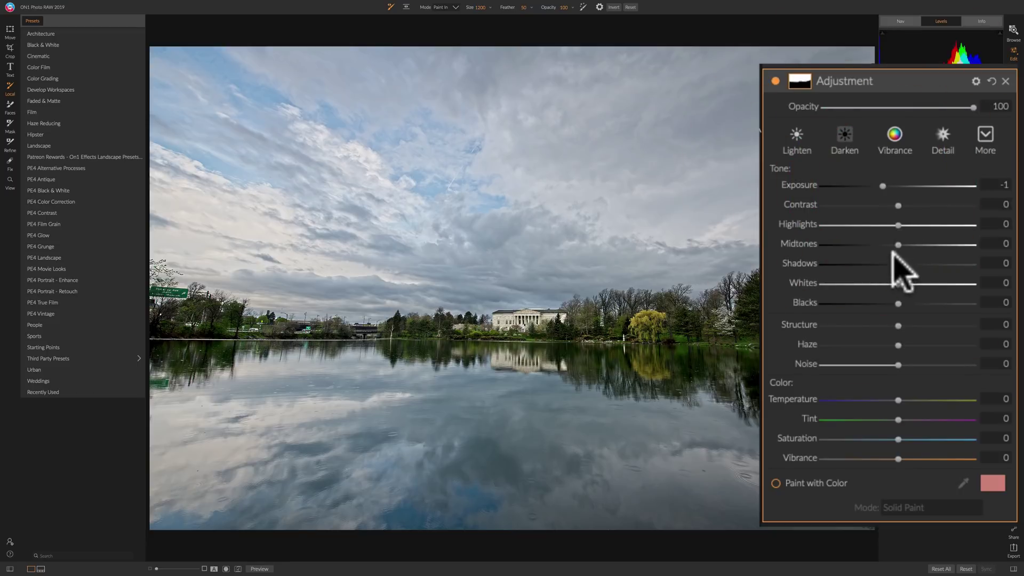
Step: Set Highlights to -96 and Structure to 52, then toggle the adjustment off and on to compare
drag(897, 224, 824, 224)
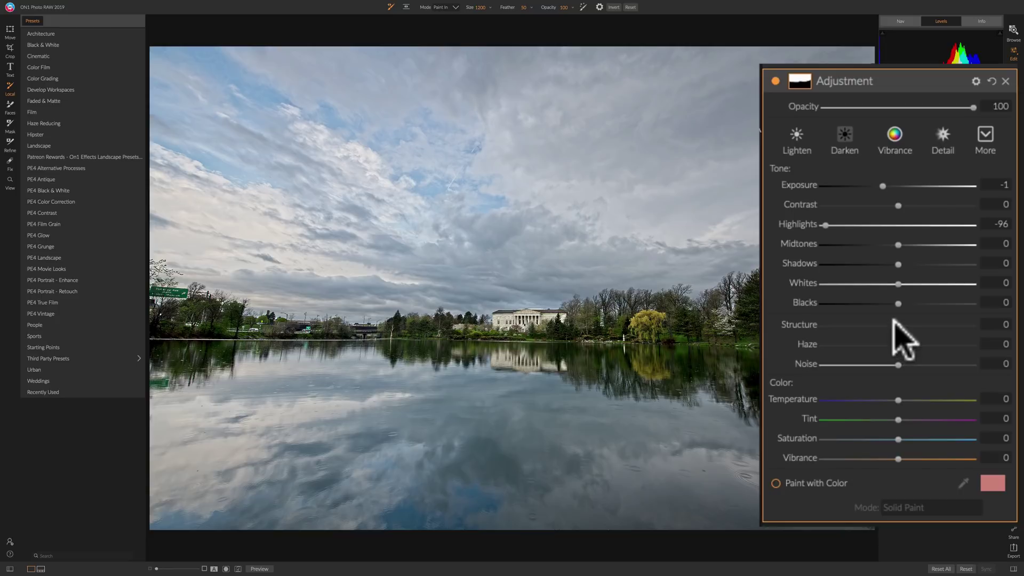
drag(897, 323, 936, 319)
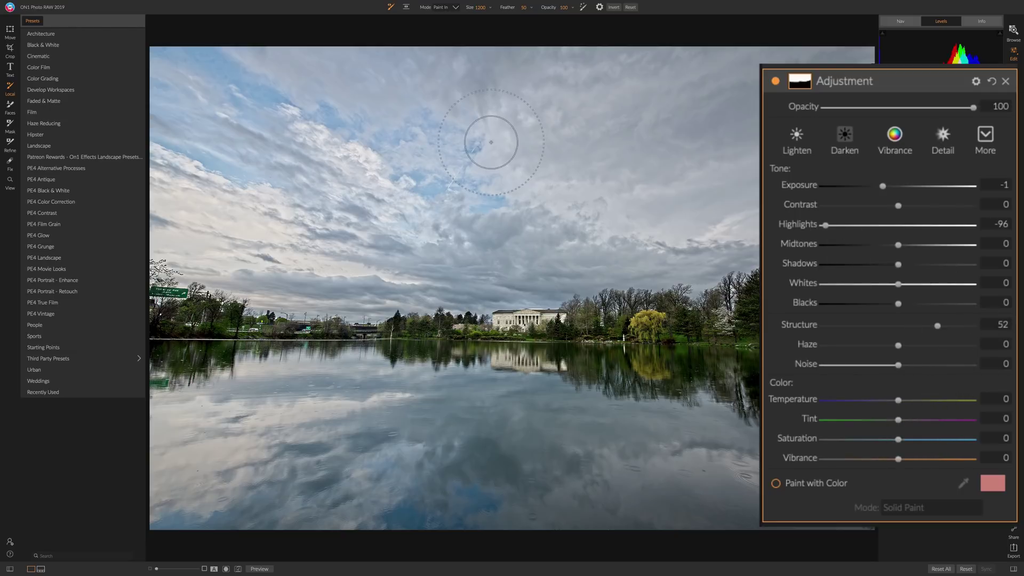
click(775, 80)
click(775, 81)
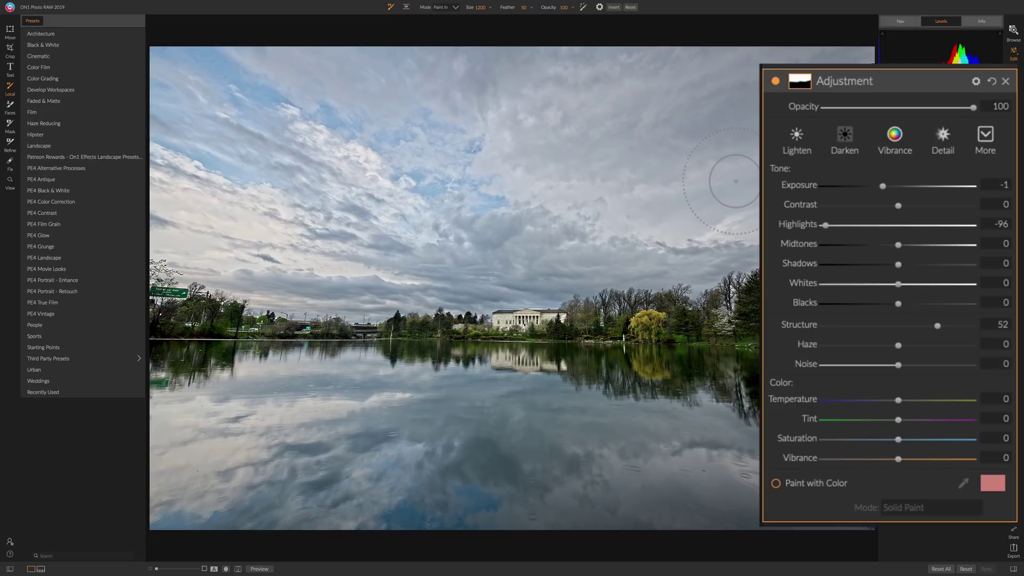
Step: Shrink the brush, enable Perfect Brush, and paint the adjustment over the left tree line
key(bracketleft)
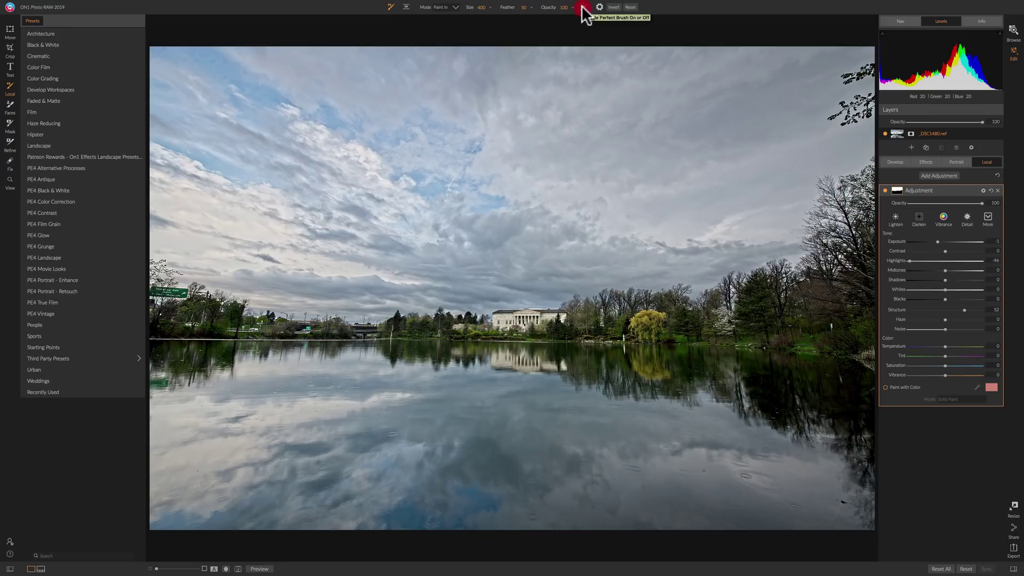
click(582, 6)
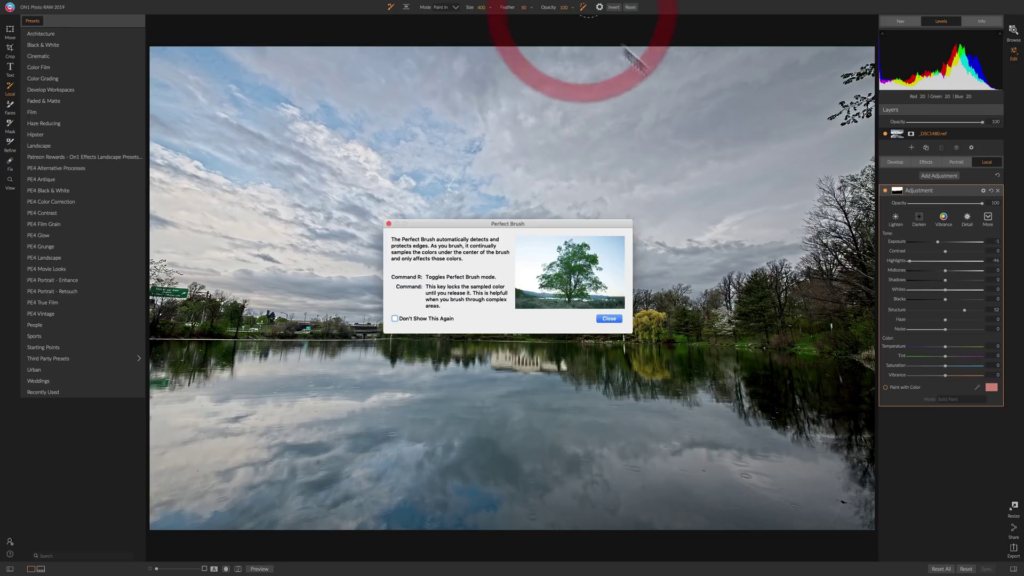
click(608, 318)
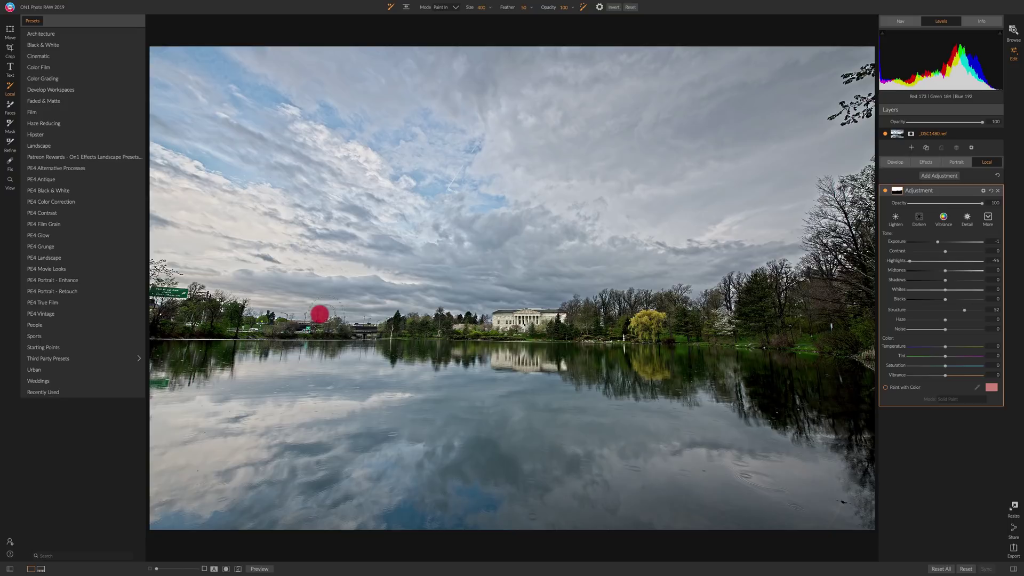
drag(216, 292, 197, 283)
click(201, 292)
click(622, 303)
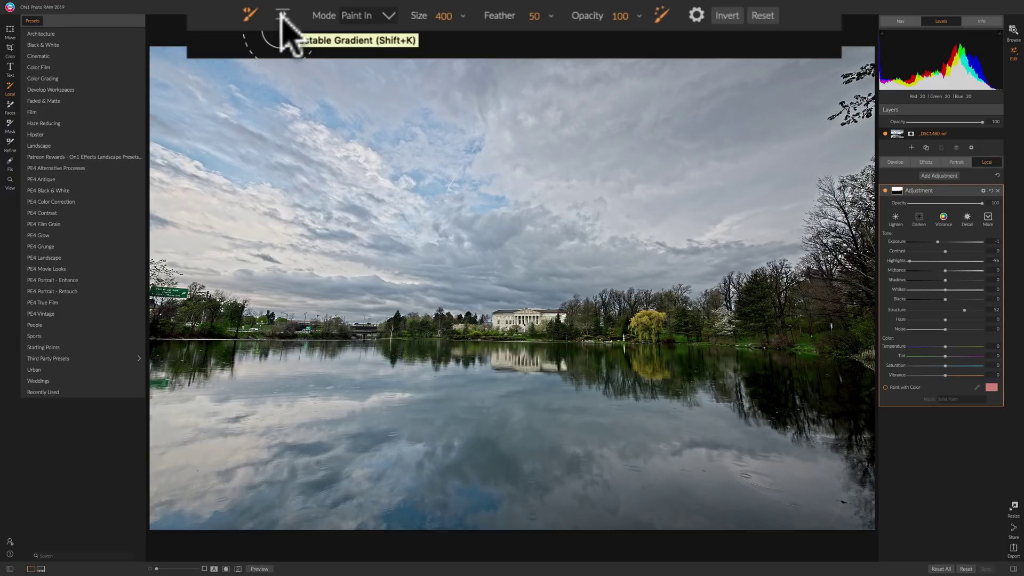
Step: Place a Linear Top gradient centred on the building and lower Exposure to -2.75
click(282, 16)
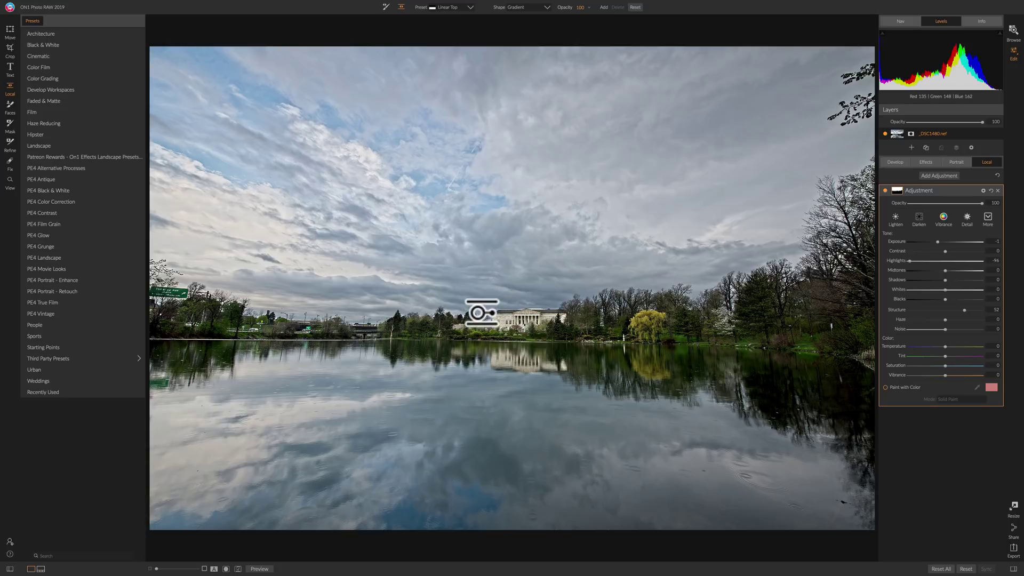
click(481, 310)
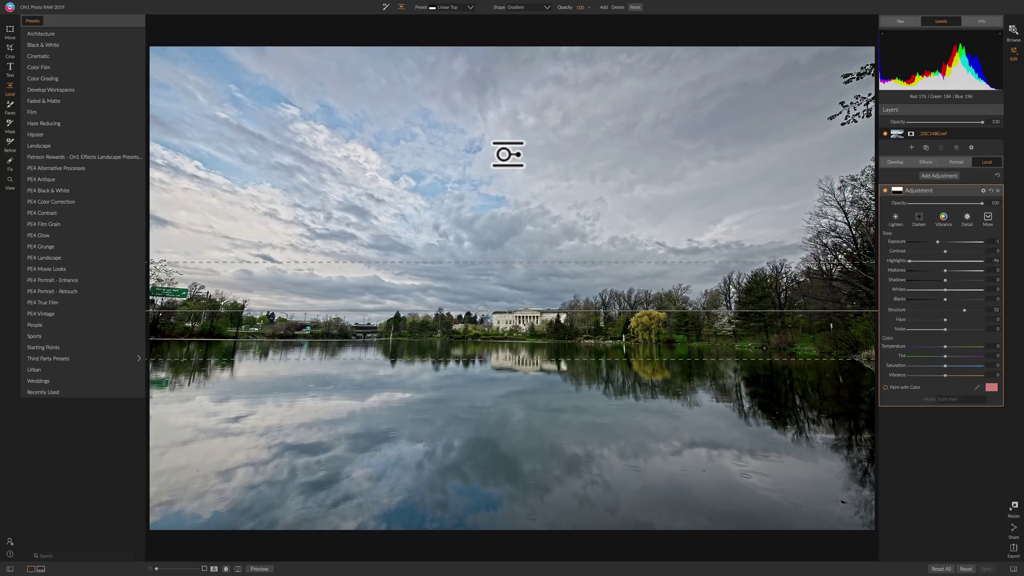
mouse_move(938, 241)
mouse_down()
mouse_move(909, 241)
mouse_move(924, 241)
mouse_up()
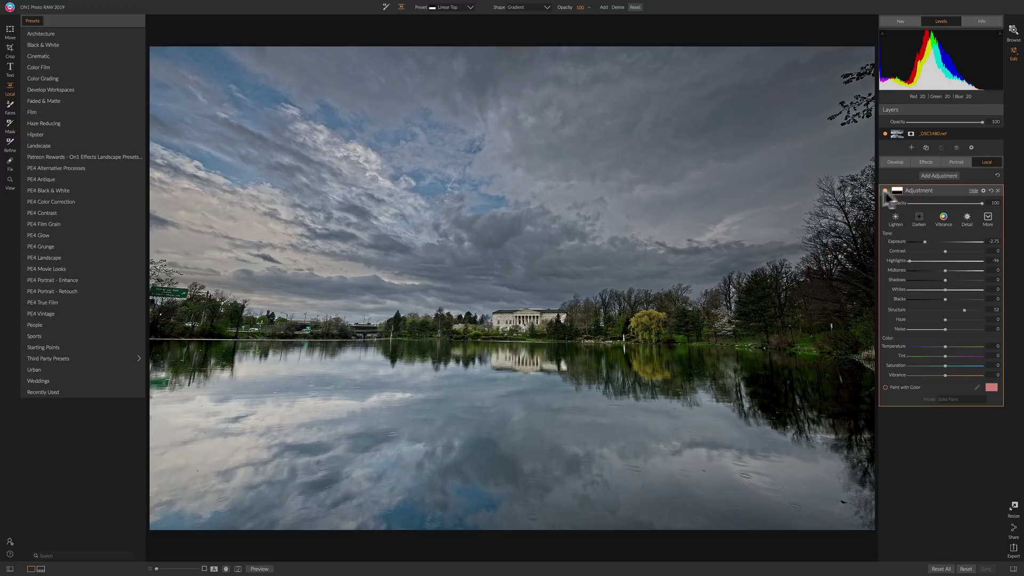
Step: Delete the local adjustment, then restore it with Cmd+Z and Edit > Undo
click(997, 191)
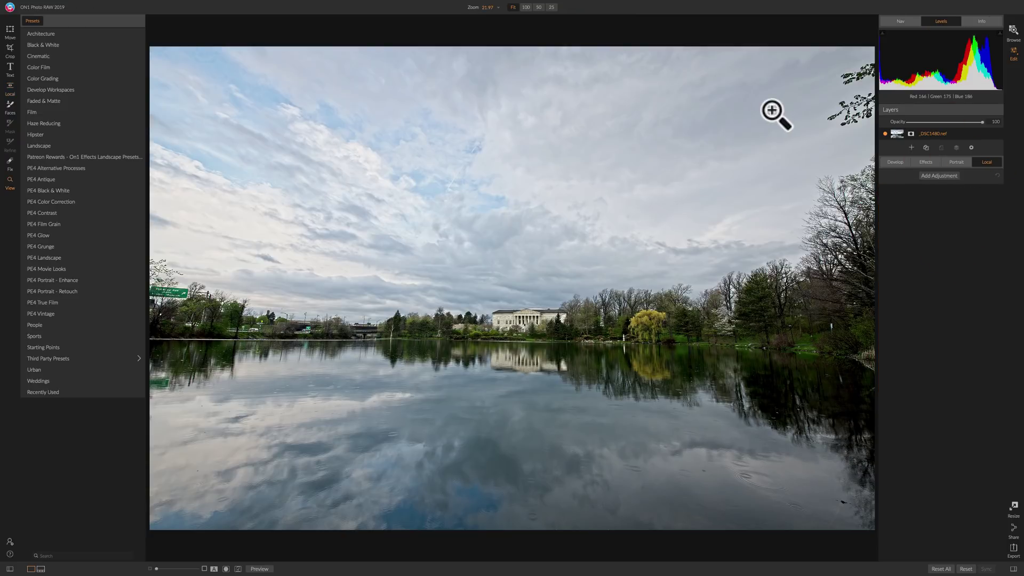
key(super)
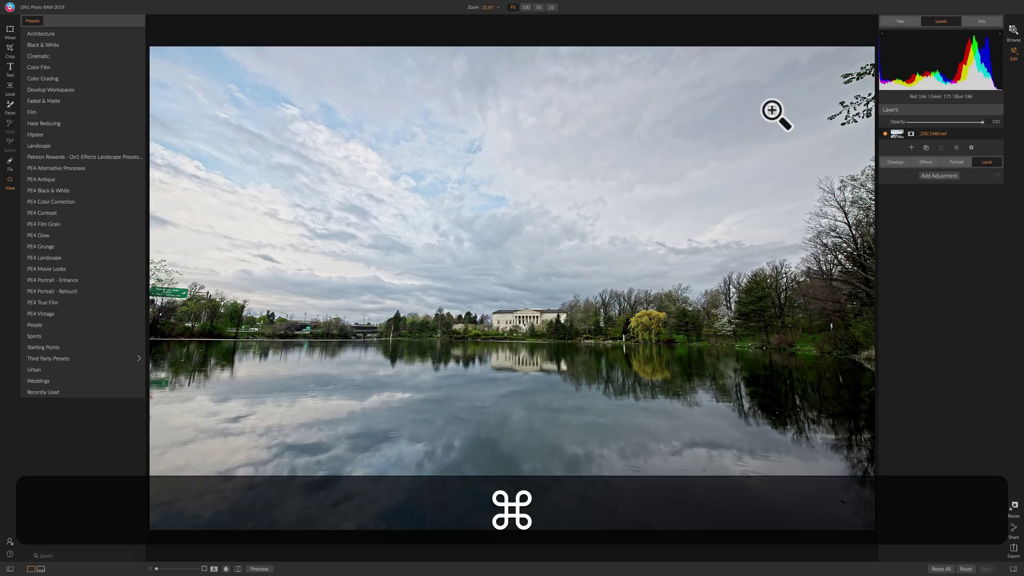
key(super+z)
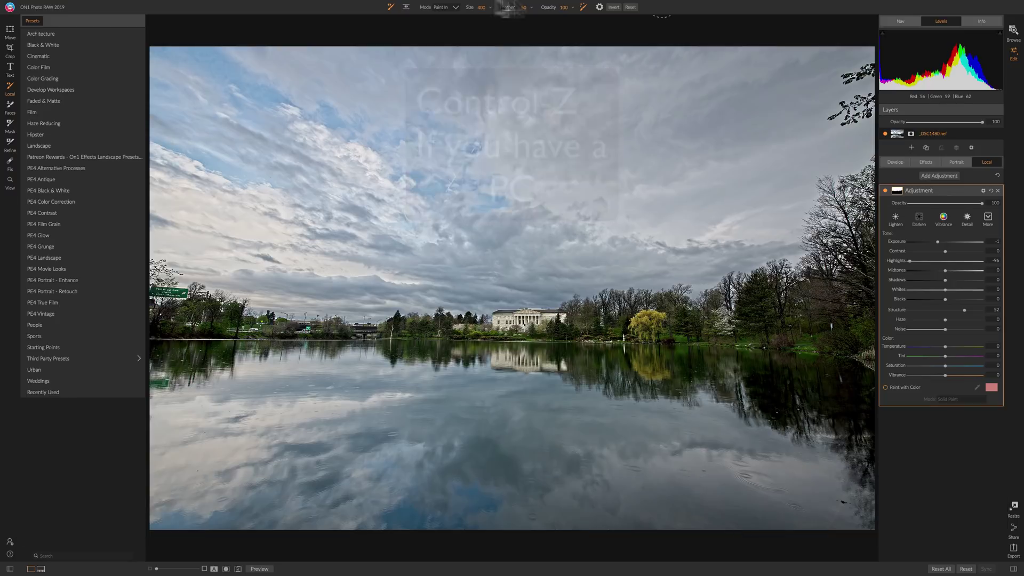
mouse_move(152, 12)
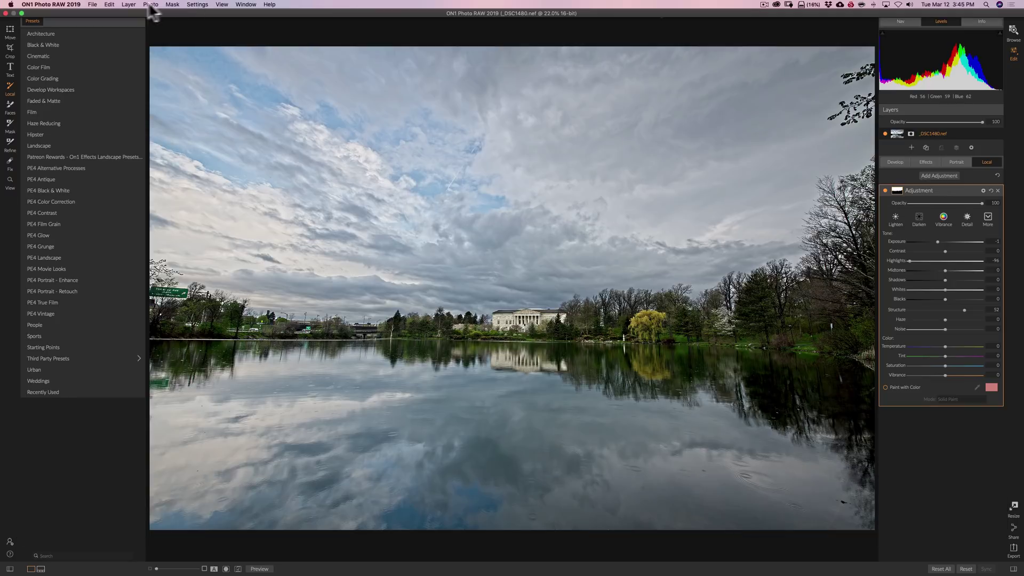
click(101, 5)
click(107, 20)
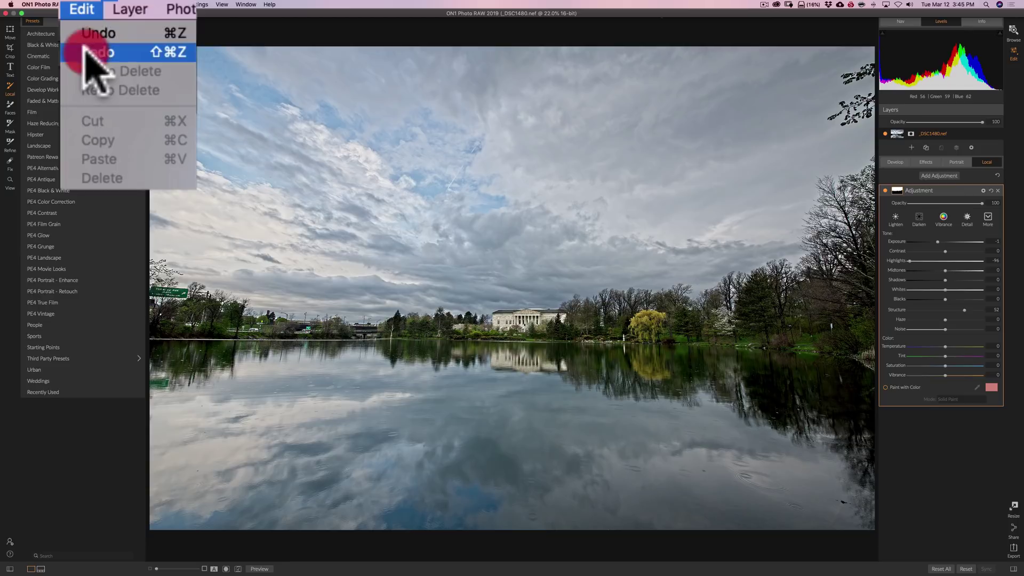